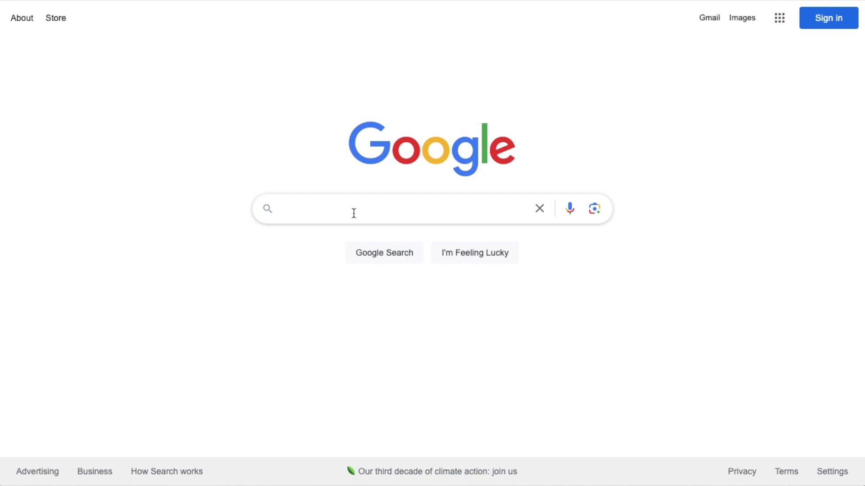
Search Google for 'pizza restaurants near me' and browse the local places results and map
left_click(353, 213)
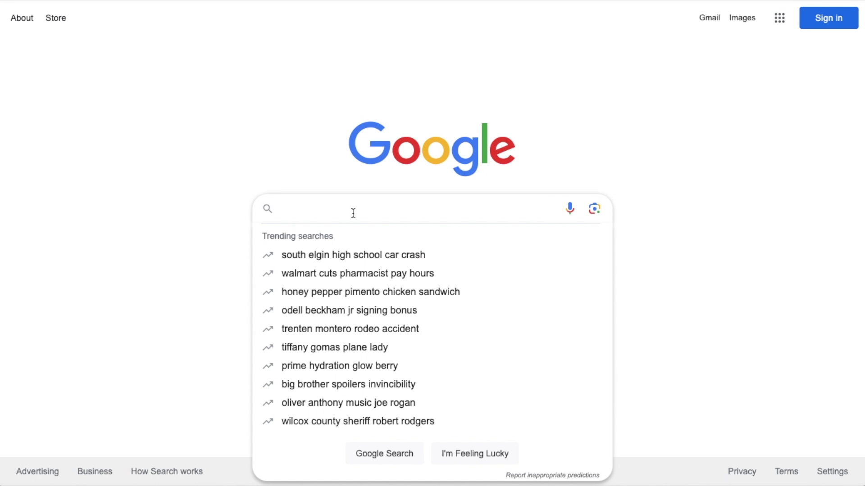
type("pizza re")
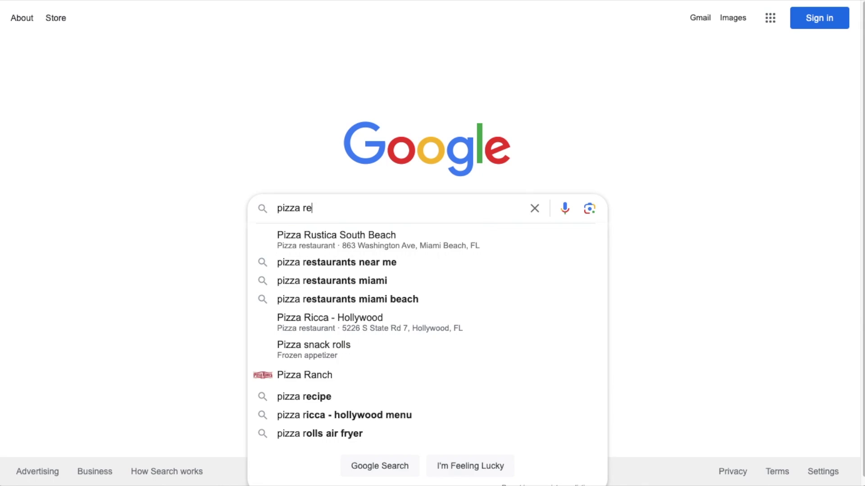
type("staura")
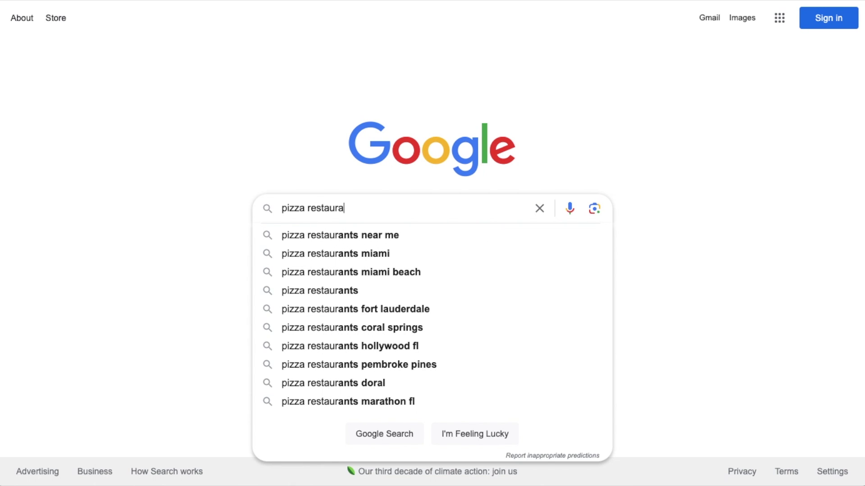
type("nts near me")
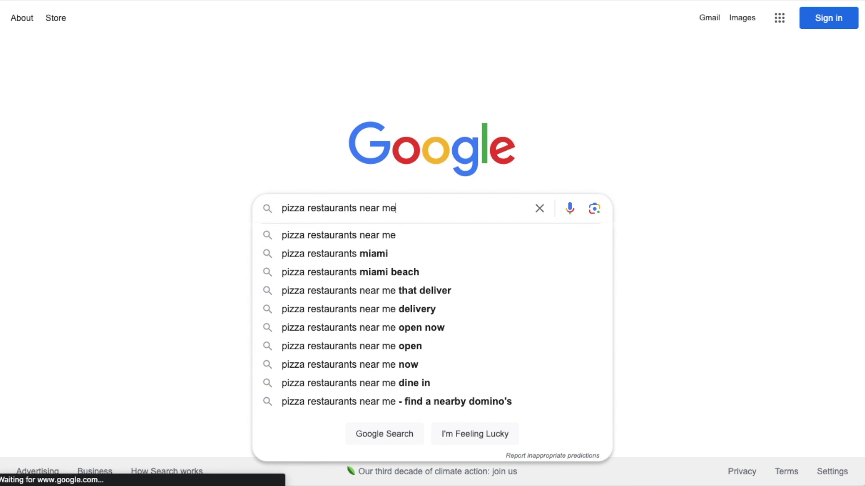
scroll(369, 237, "down", 2)
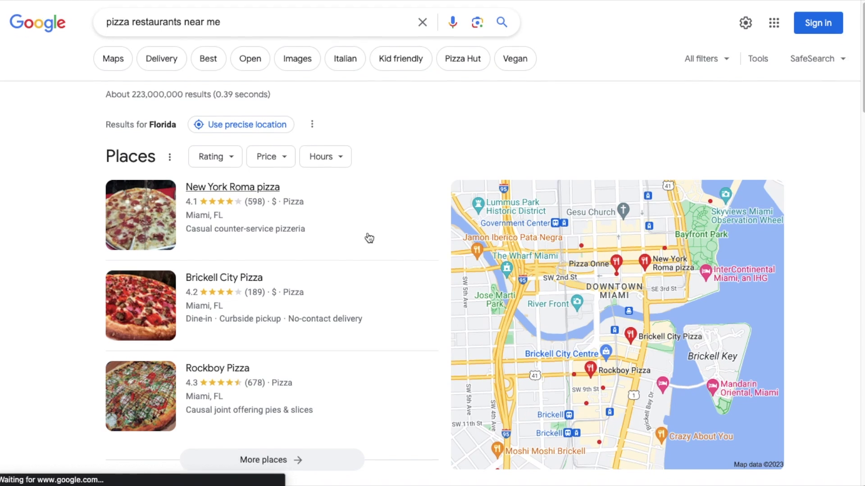
scroll(368, 237, "down", 1)
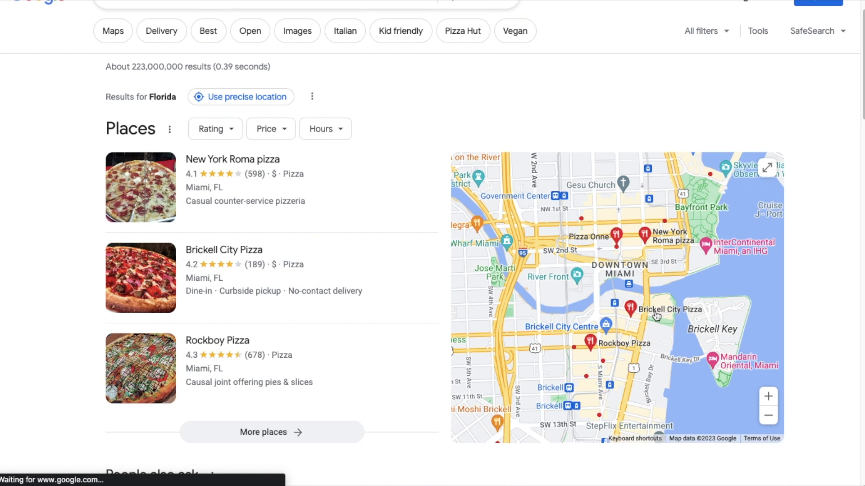
mouse_move(627, 348)
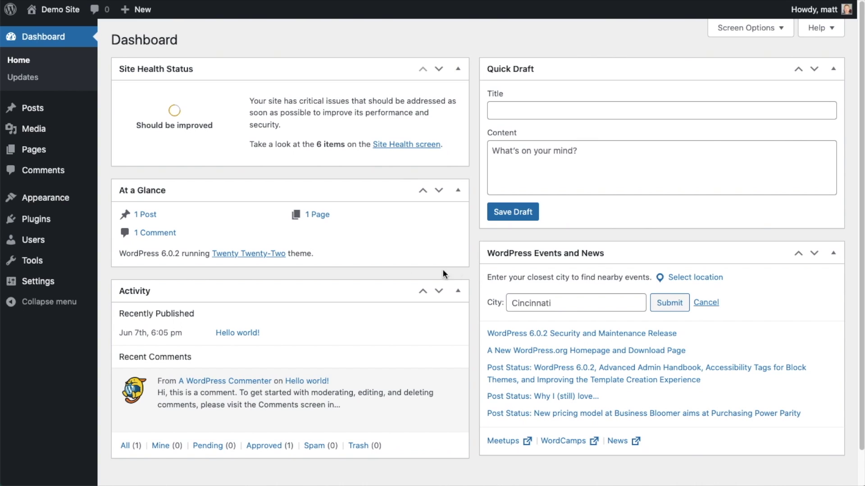
Go to Plugins > Add New in the WordPress admin
left_click(40, 219)
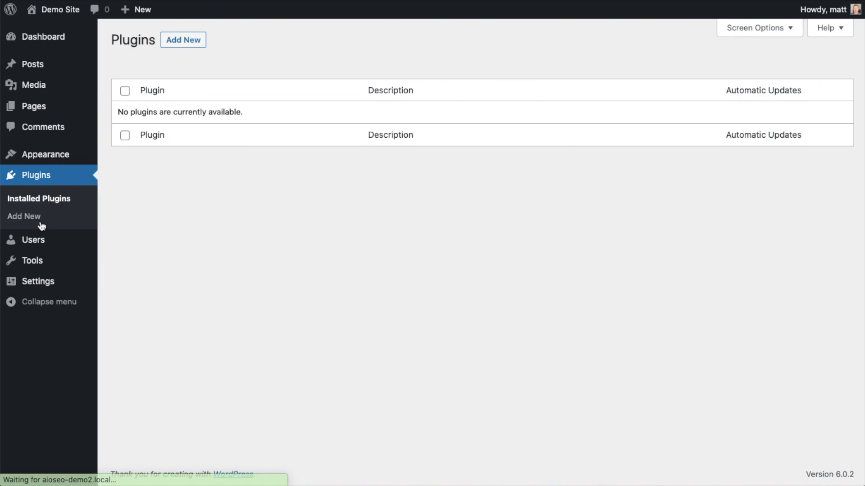
left_click(189, 48)
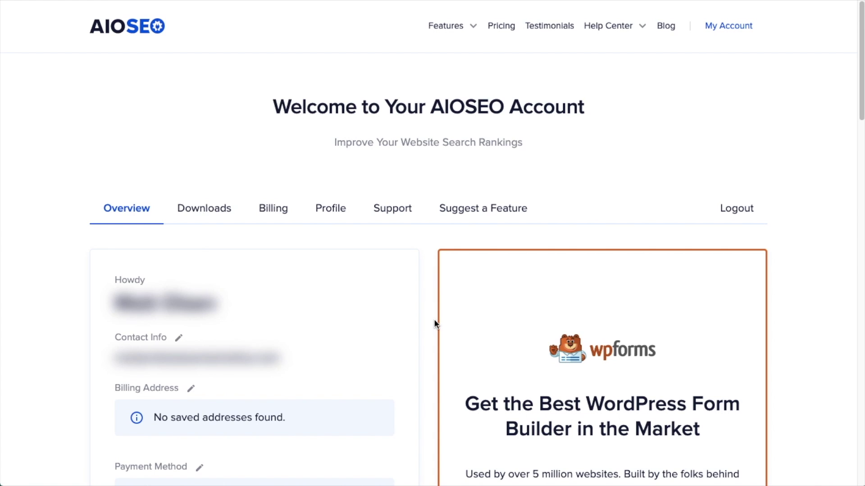
Download the AIOSEO Pro plugin zip from the account's Downloads tab
left_click(217, 214)
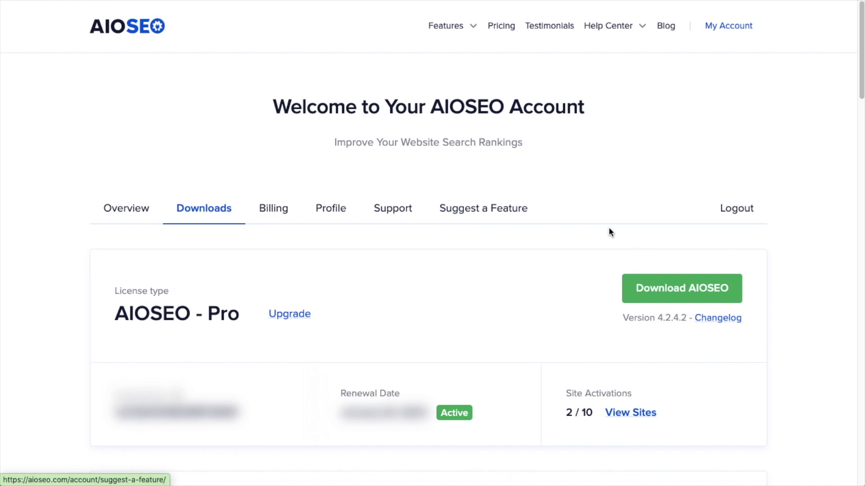
left_click(659, 290)
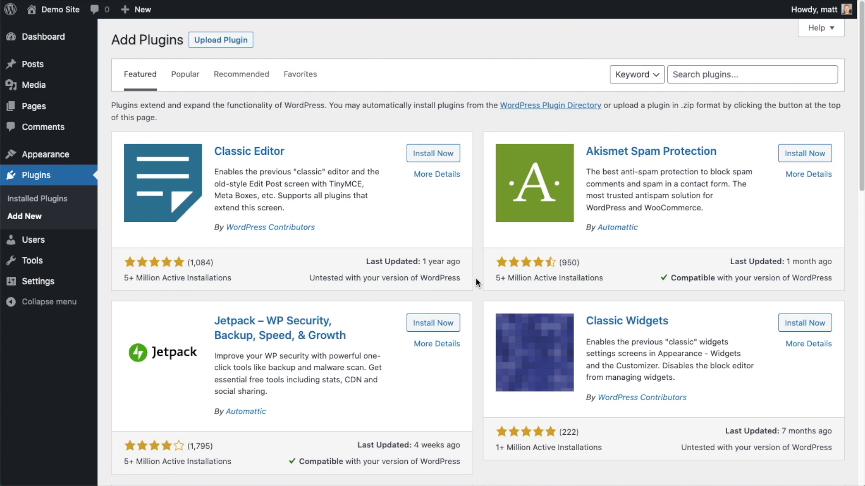
Upload aioseo-pro-v4.2.4.2.zip, install it and activate the plugin
left_click(230, 41)
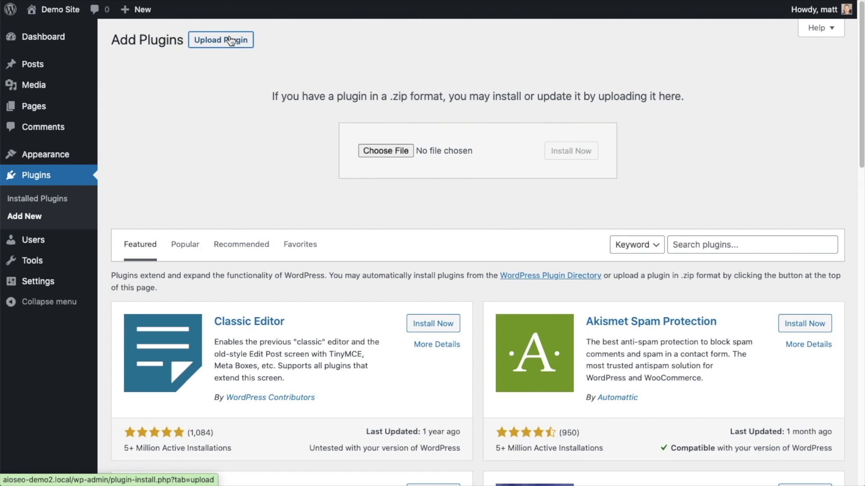
left_click(387, 152)
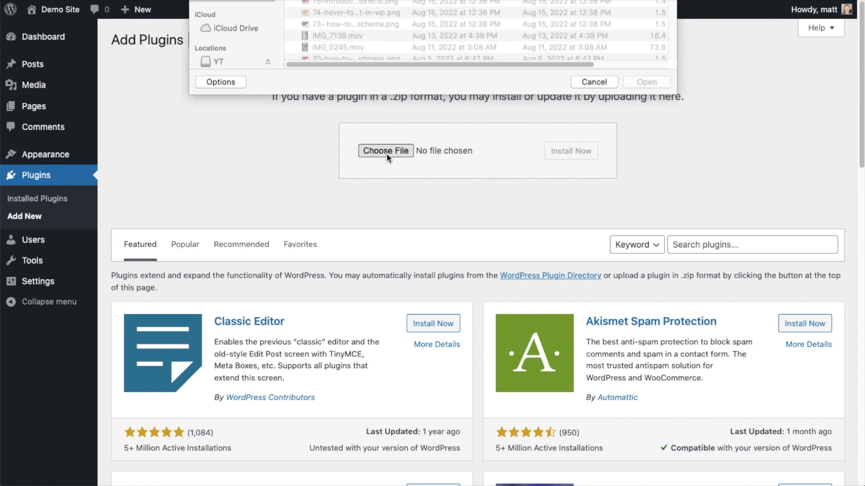
double_click(346, 43)
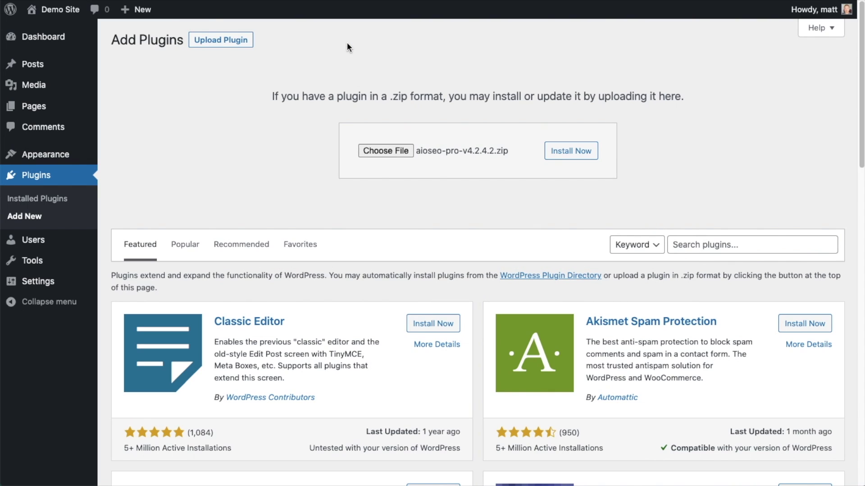
left_click(559, 156)
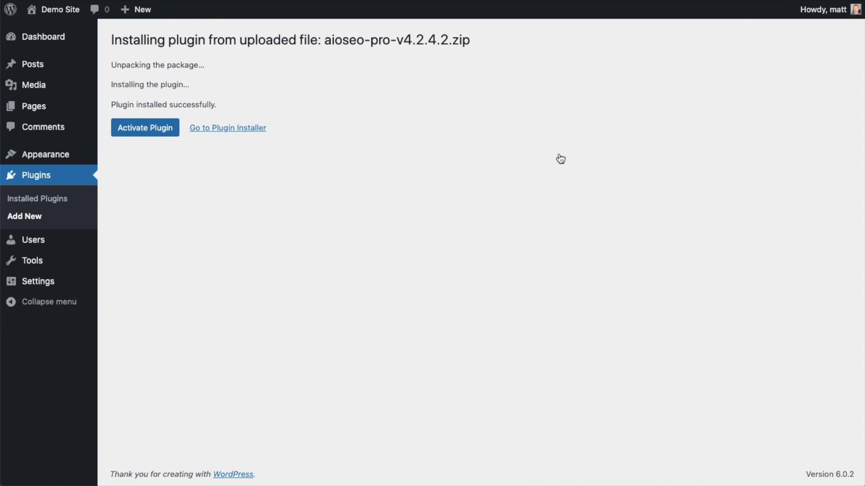
left_click(140, 128)
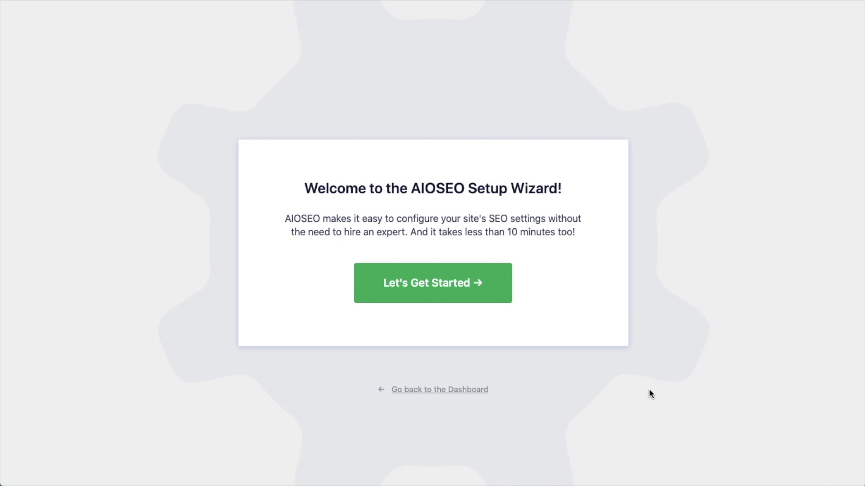
Skip the setup wizard and copy the license key from the AIOSEO account
left_click(439, 395)
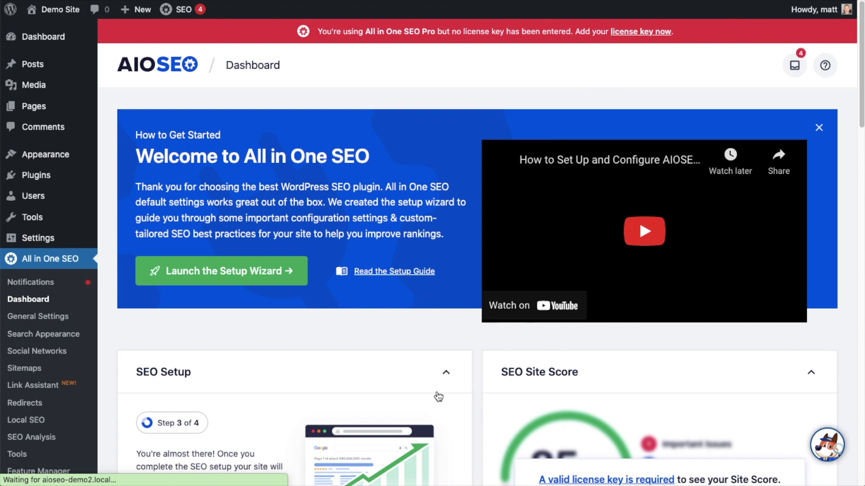
scroll(476, 231, "down", 3)
scroll(477, 227, "down", 3)
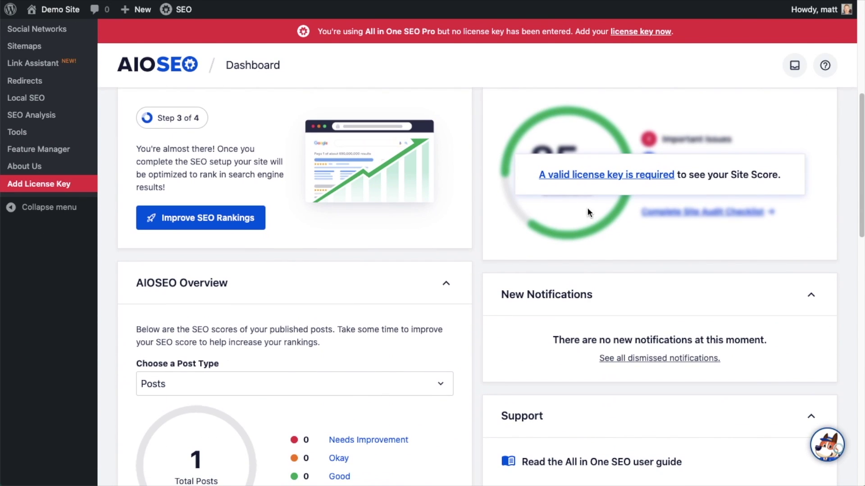
left_click(594, 179)
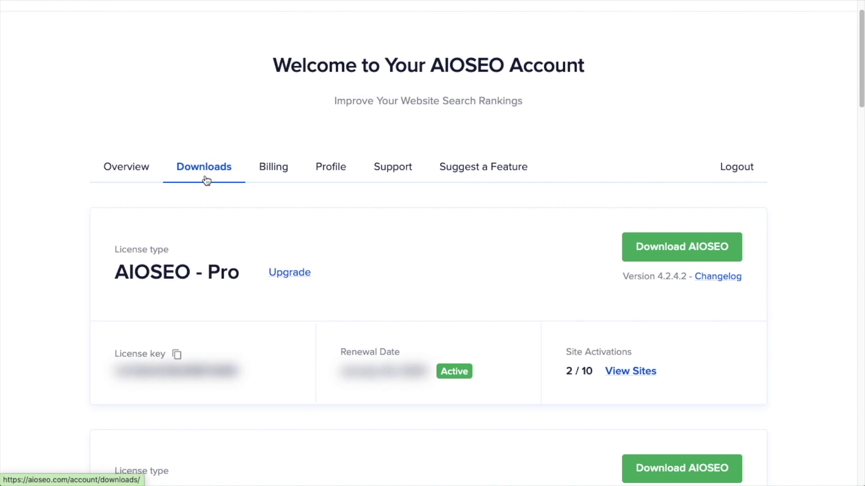
left_click(176, 356)
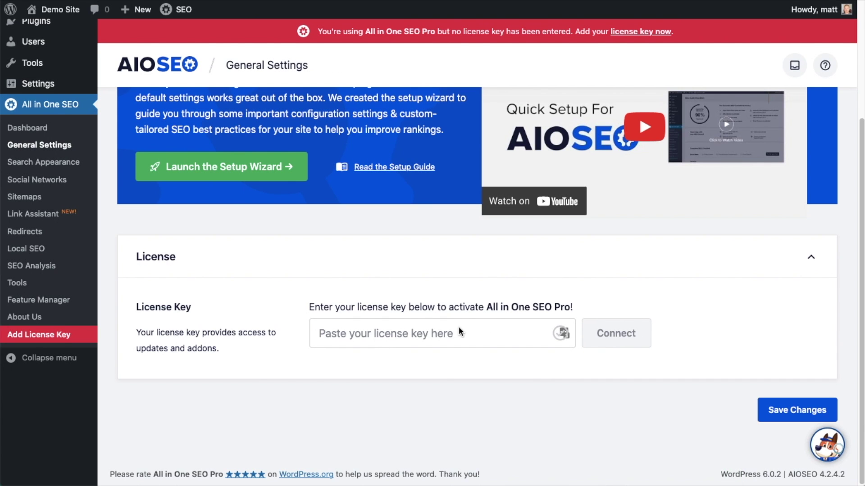
Paste the license key into AIOSEO, connect it, and save the settings
left_click(391, 332)
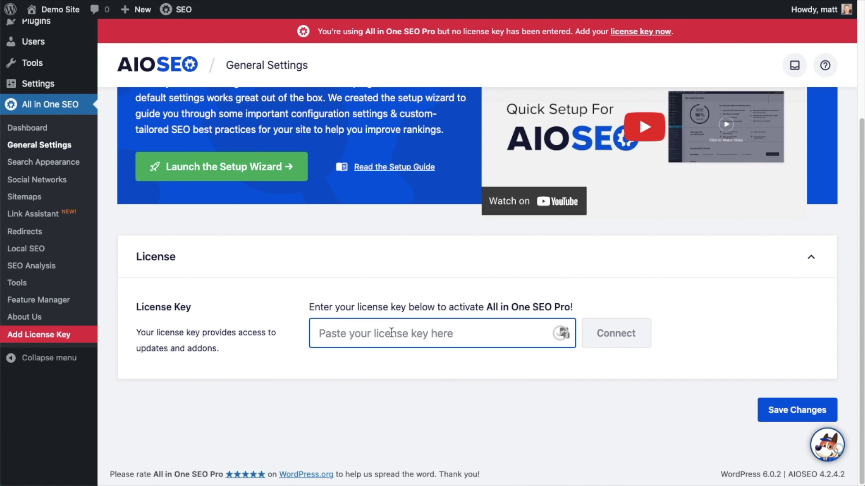
key("ctrl+v")
left_click(620, 332)
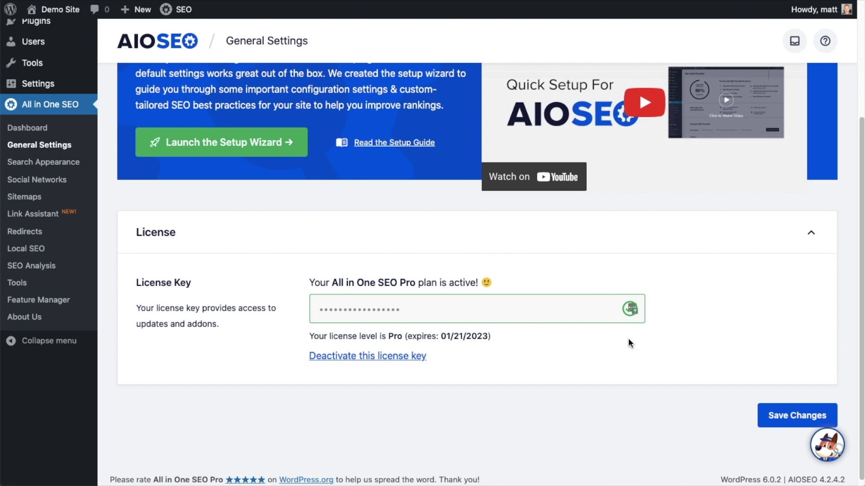
left_click(800, 415)
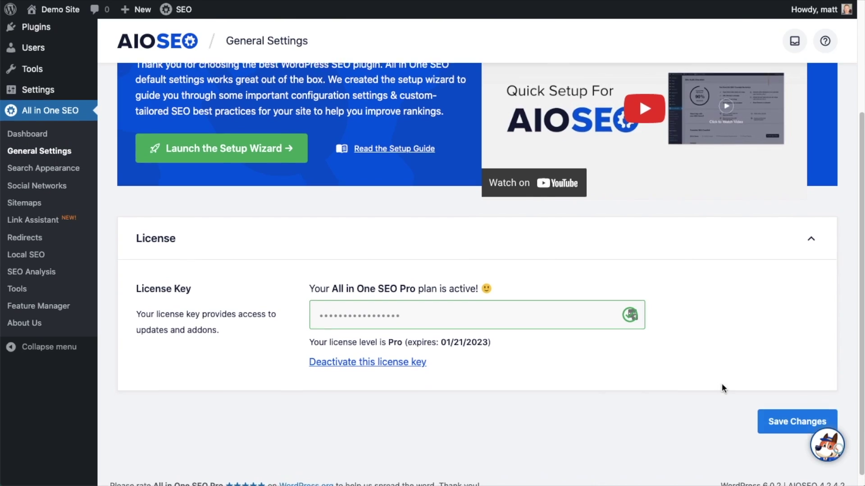
scroll(722, 388, "up", 4)
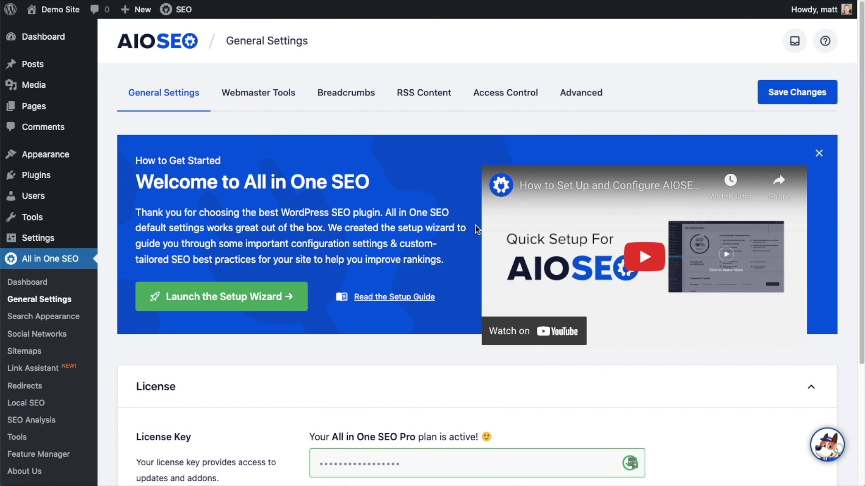
Switch on Local Business SEO in AIOSEO's Feature Manager
left_click(49, 45)
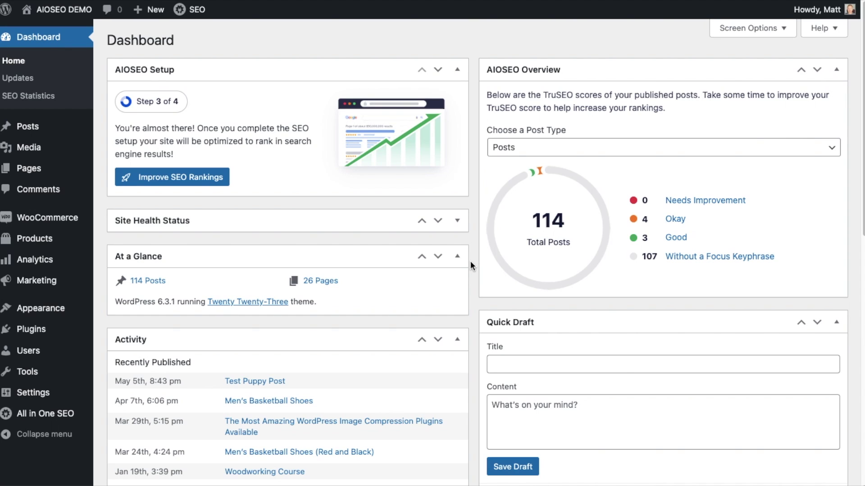
mouse_move(44, 422)
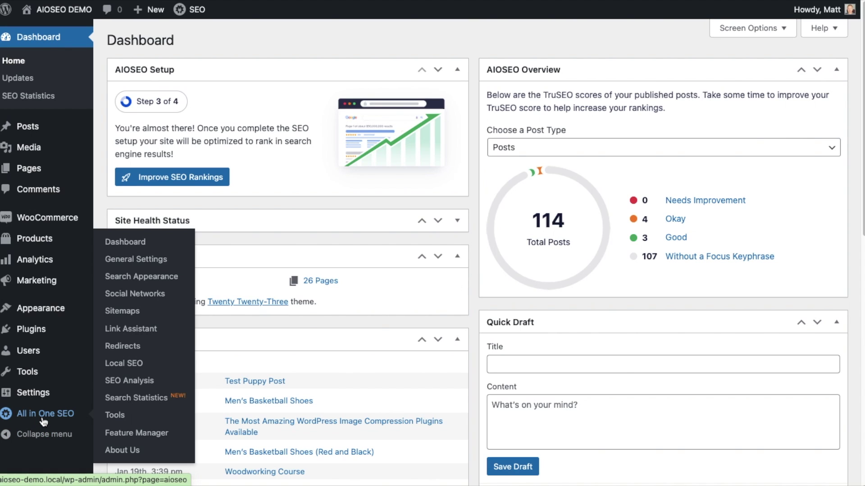
left_click(149, 434)
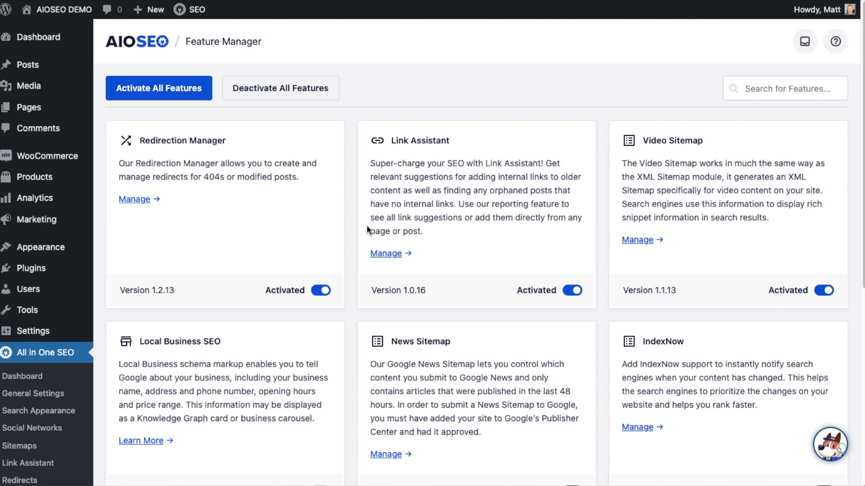
scroll(367, 226, "down", 5)
scroll(367, 226, "down", 2)
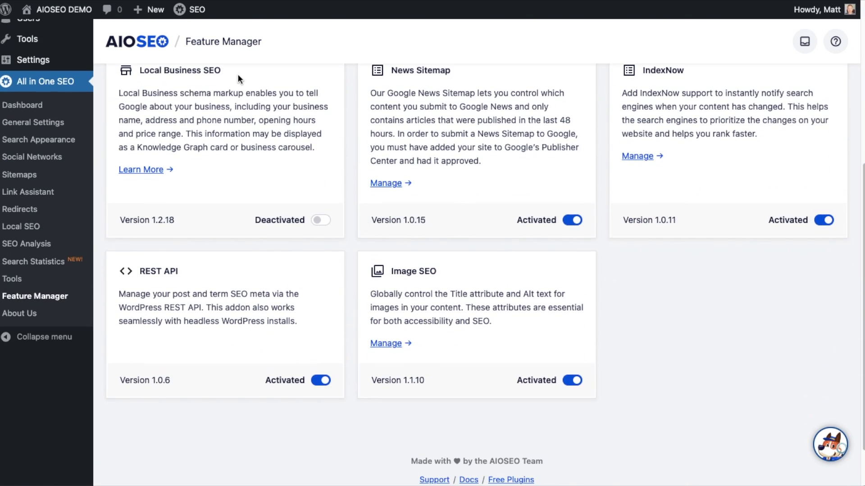
left_click_drag(221, 71, 104, 67)
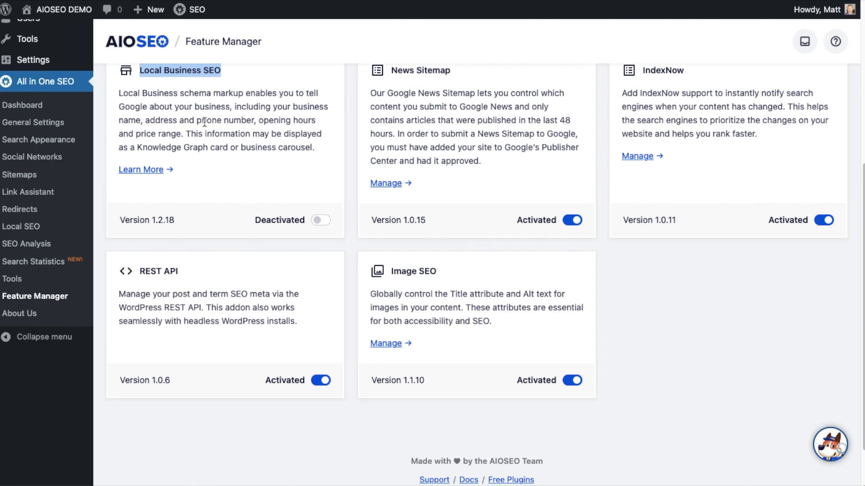
left_click(318, 221)
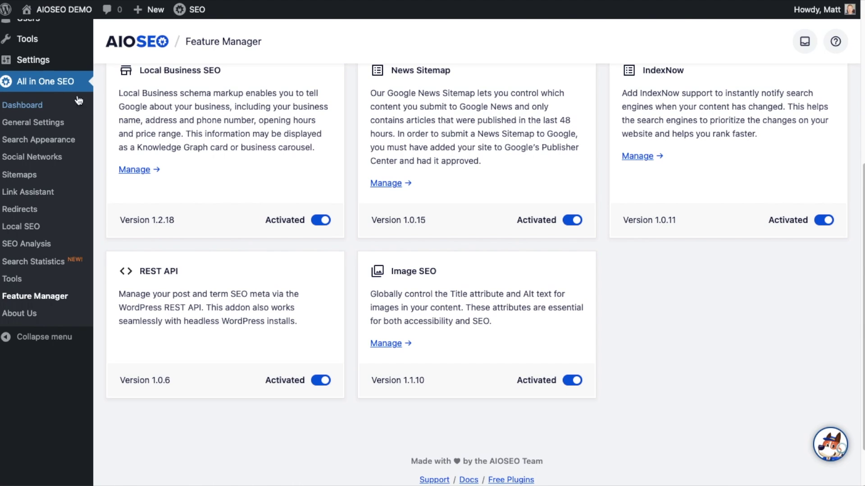
Set Multiple Locations to Yes in Local SEO settings and save the changes
left_click(29, 227)
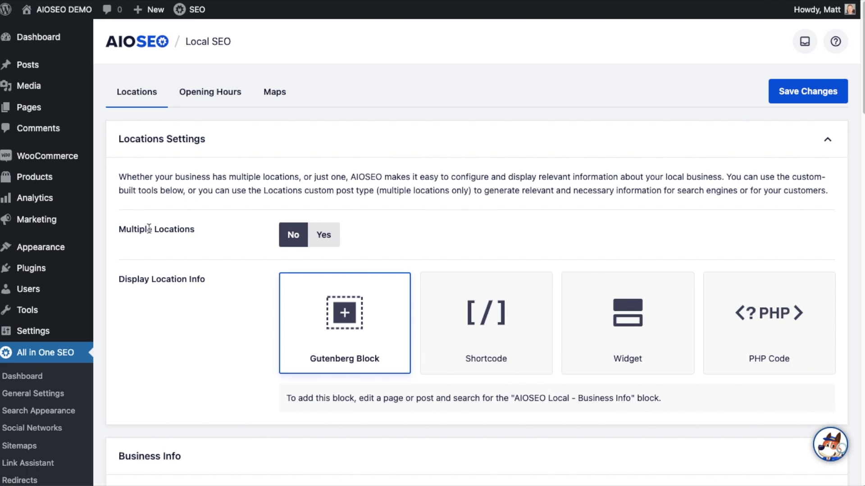
left_click(330, 239)
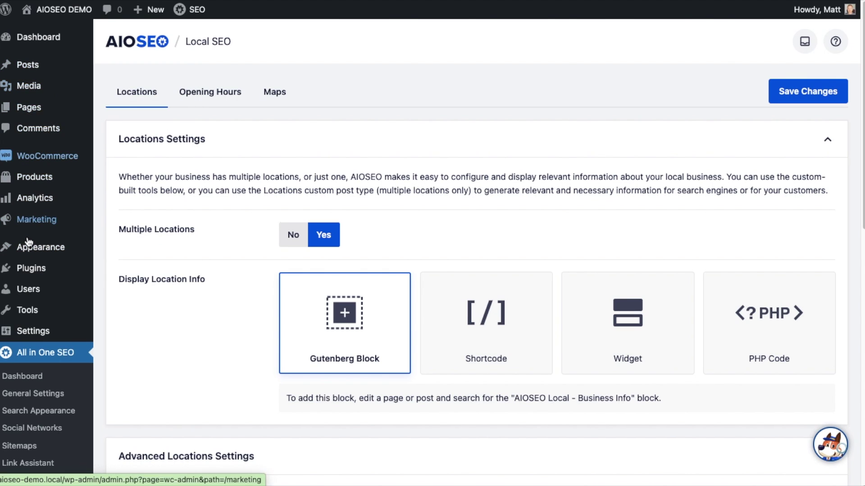
left_click(811, 94)
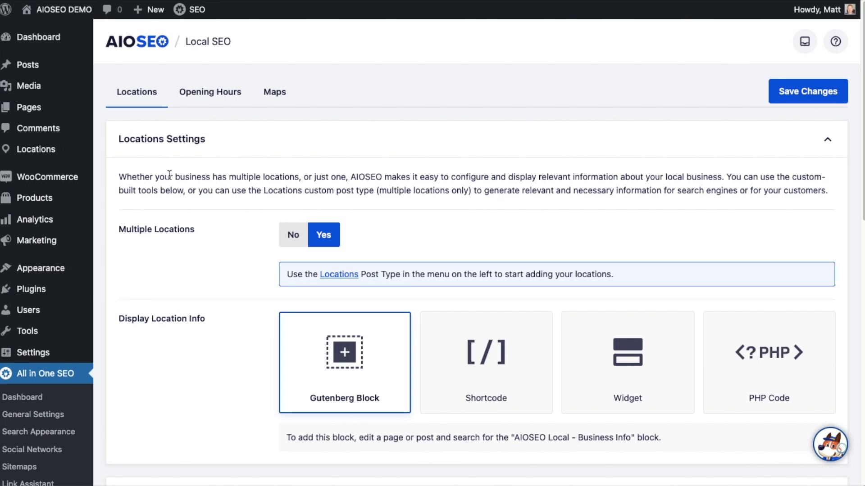
Tick 'Use custom slug' under Locations Permalink in Advanced Locations Settings
mouse_move(41, 156)
scroll(452, 187, "down", 3)
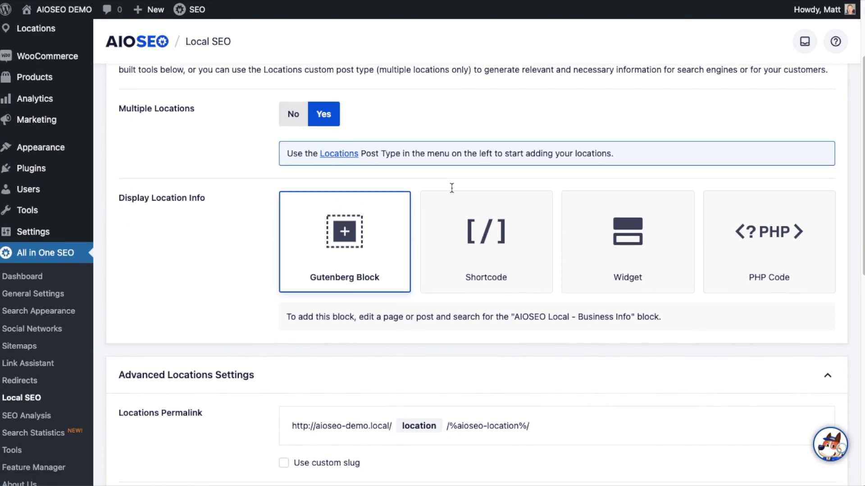
scroll(383, 144, "down", 1)
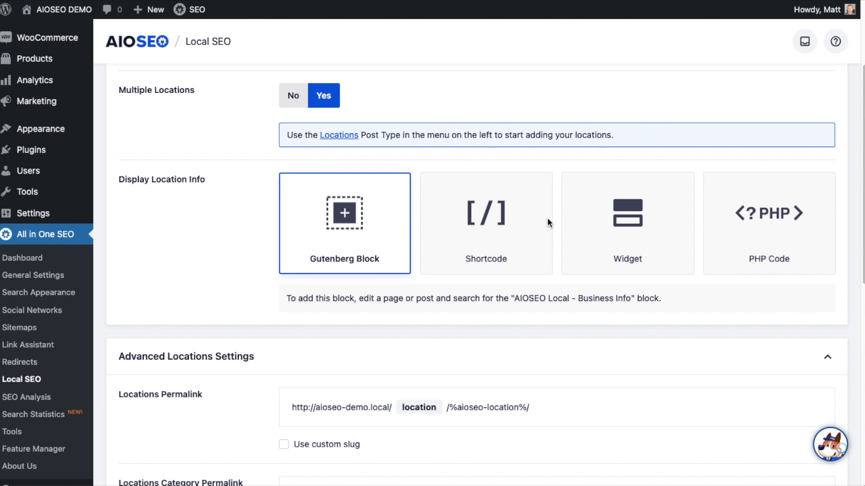
scroll(492, 222, "down", 3)
scroll(493, 224, "down", 3)
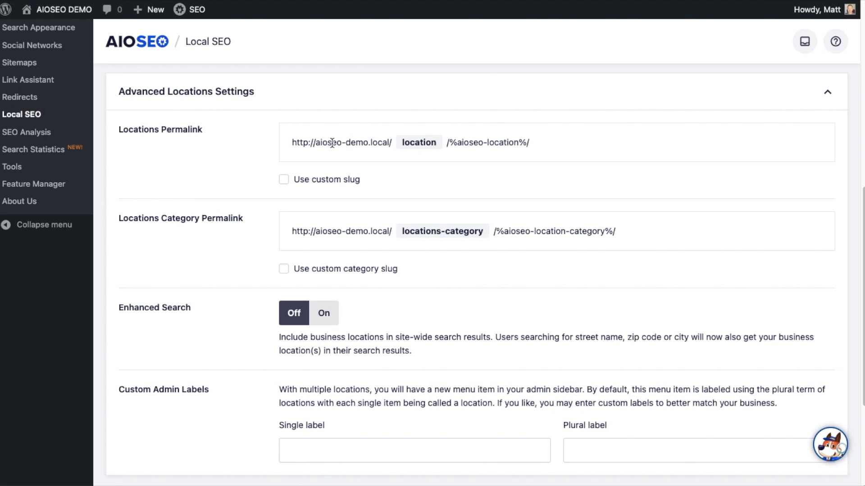
left_click_drag(317, 143, 392, 142)
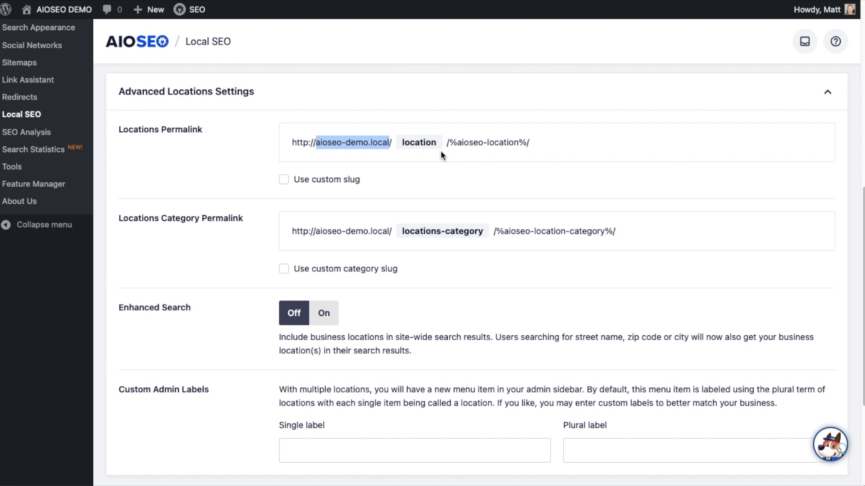
left_click(284, 180)
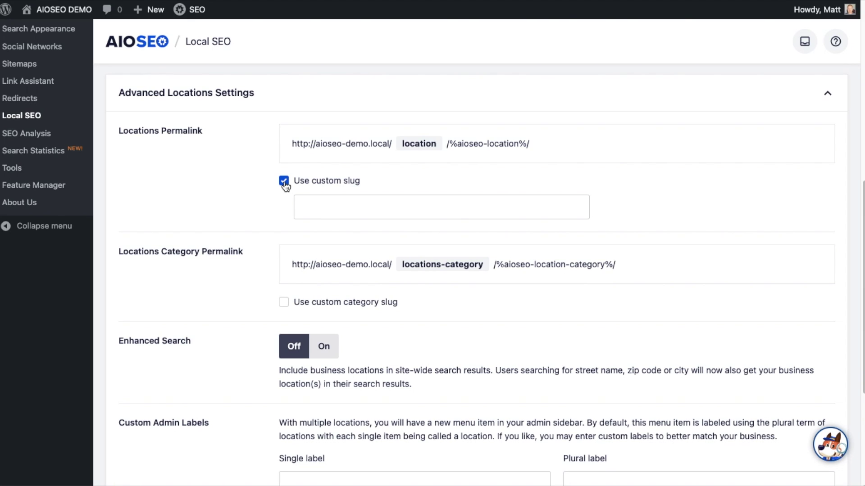
Enter 'restaurant' as the location slug and enable the custom category slug
left_click(328, 211)
type("restaurant")
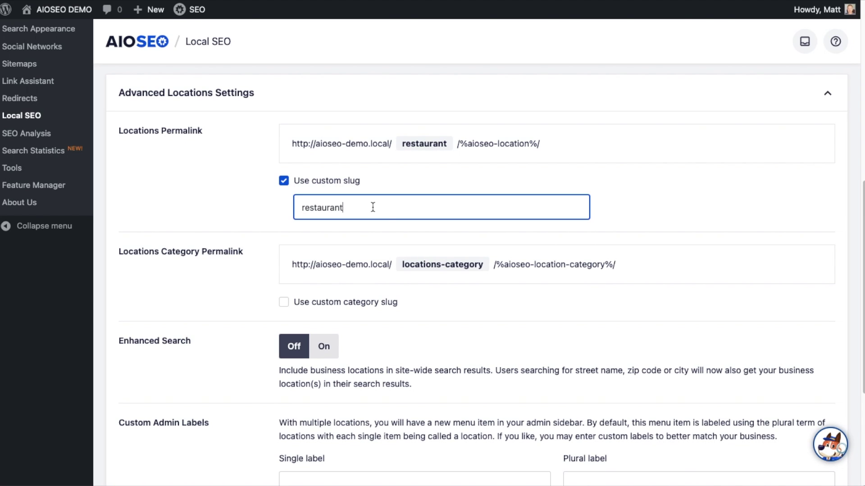
scroll(373, 207, "down", 3)
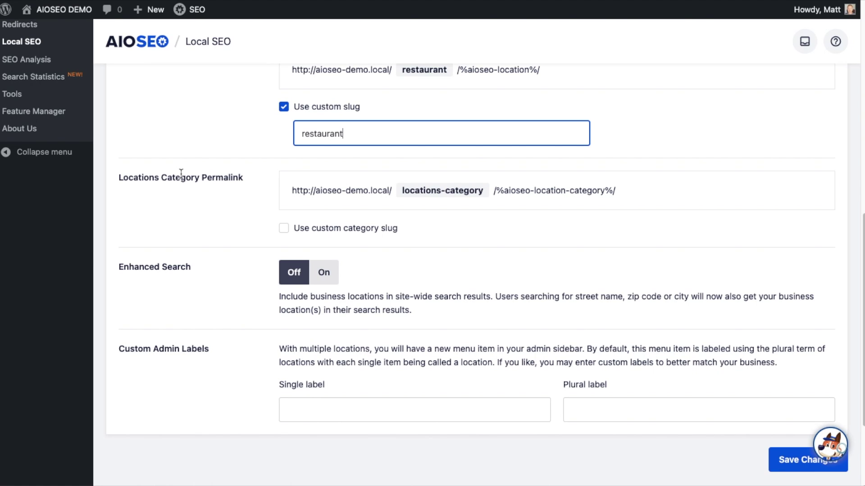
left_click(287, 230)
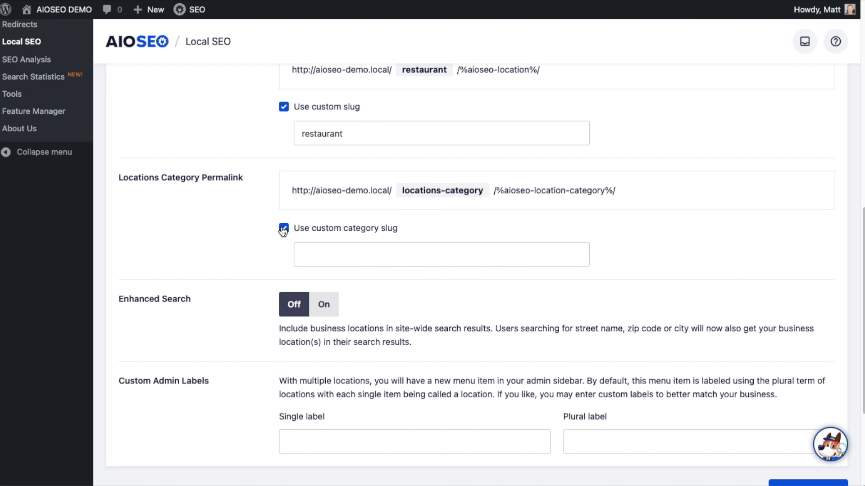
Try Enhanced Search with the address excerpt option, then switch both back off
scroll(283, 231, "down", 3)
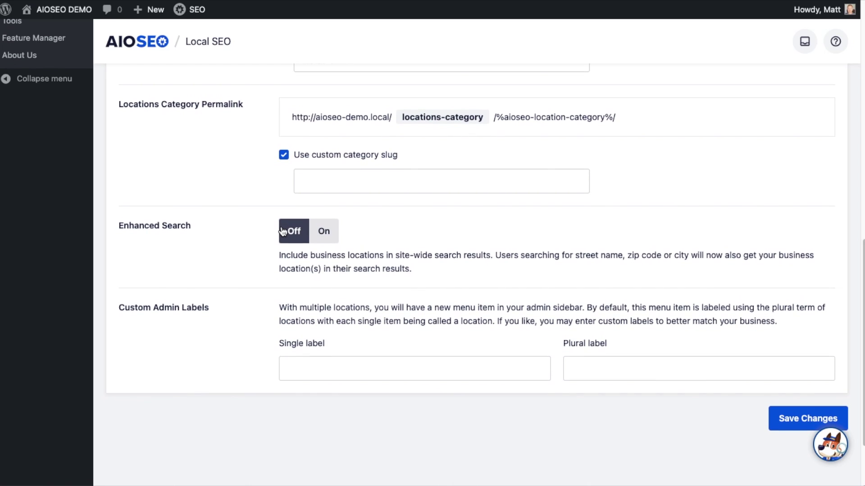
left_click(326, 232)
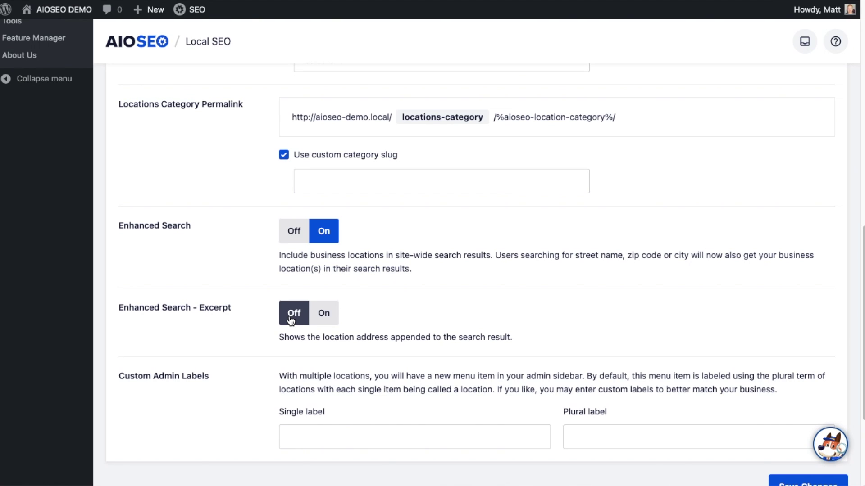
left_click(324, 313)
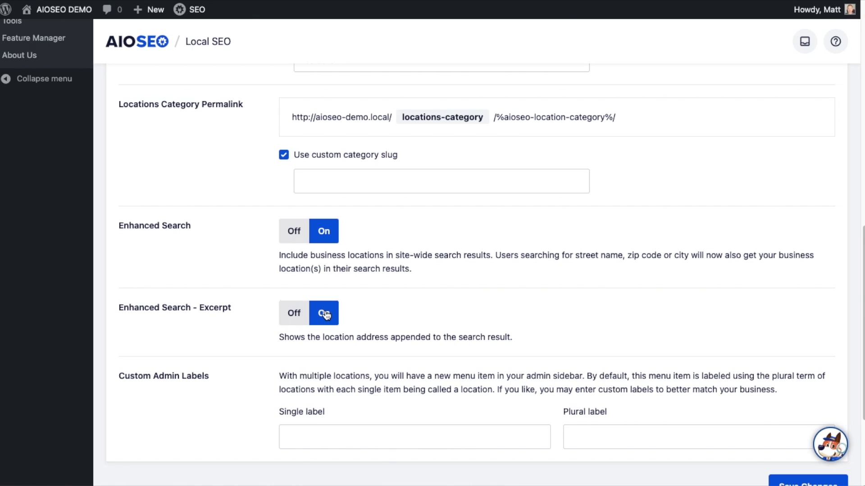
left_click(293, 315)
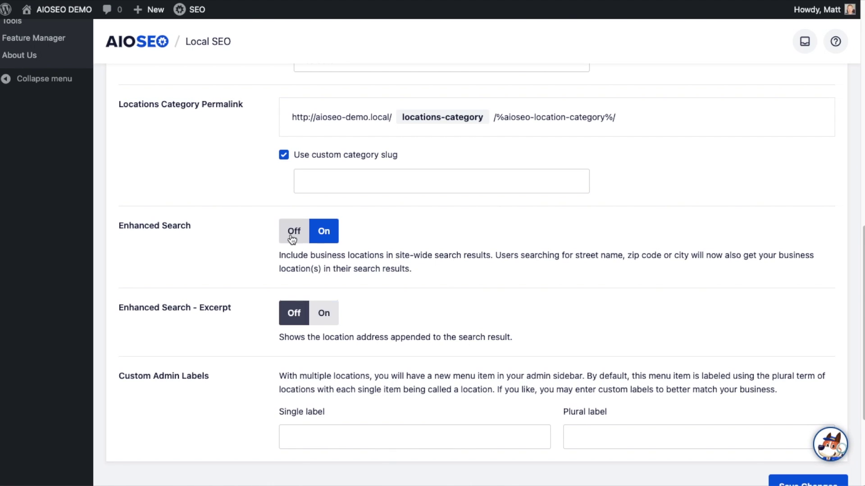
left_click(292, 237)
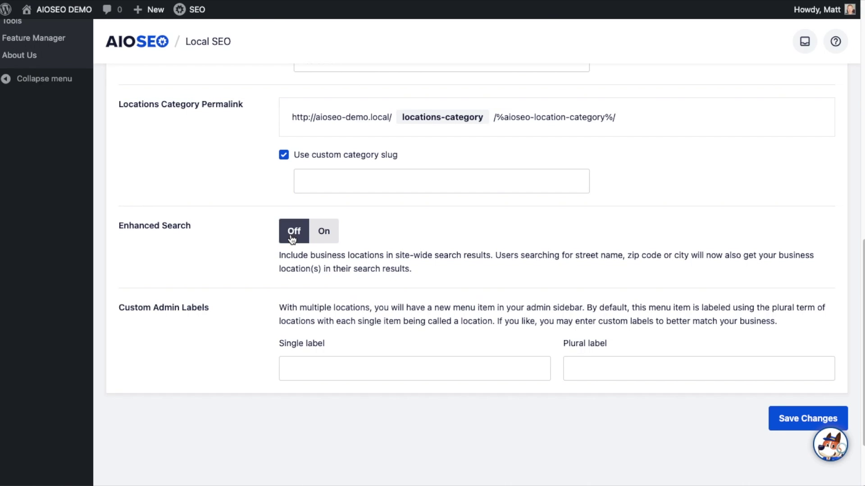
scroll(292, 239, "down", 3)
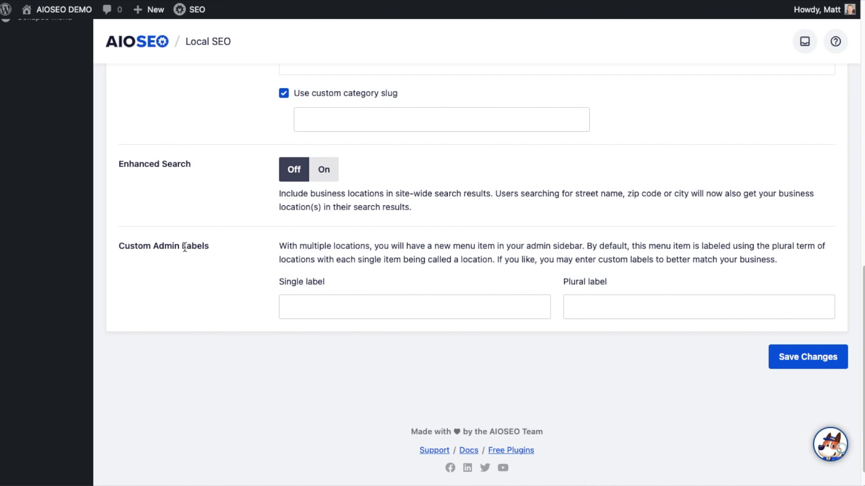
left_click_drag(861, 374, 860, 112)
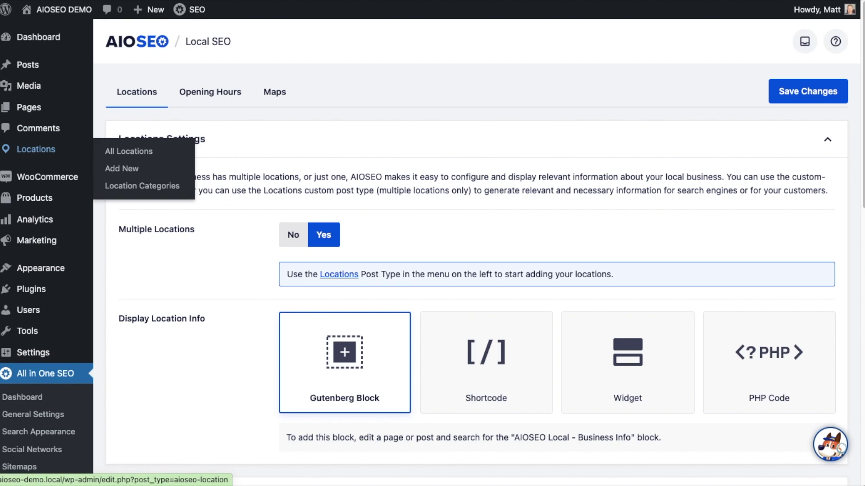
Enter 'restaurant' as the Single label and 'restaurants' as the Plural label
left_click_drag(860, 119, 860, 375)
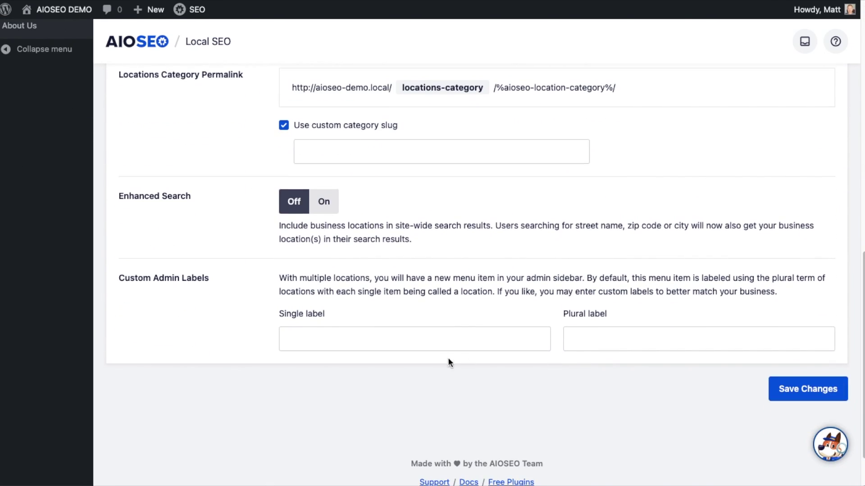
left_click(393, 346)
type("restaurant")
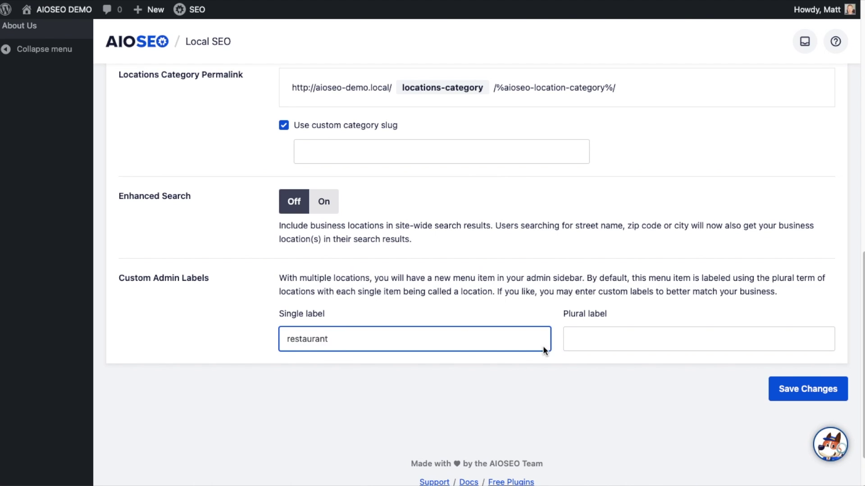
left_click(597, 343)
type("res")
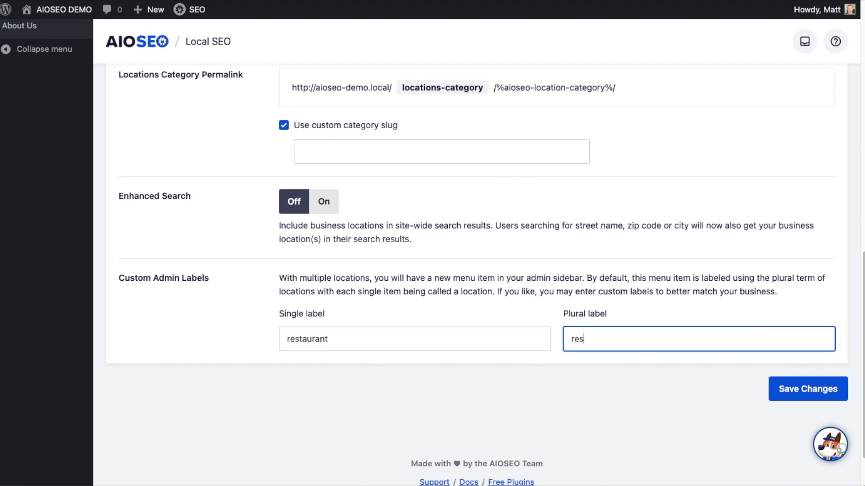
type("taurants")
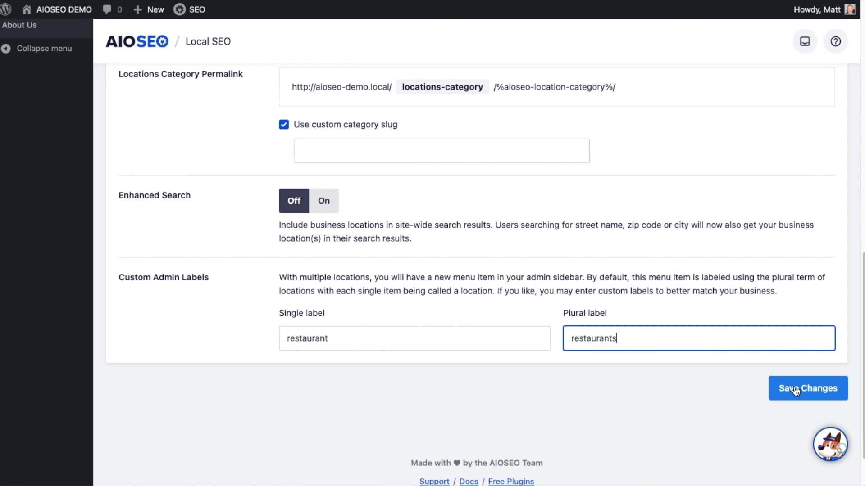
Clear both the plural and single location label fields
left_click_drag(637, 340, 557, 337)
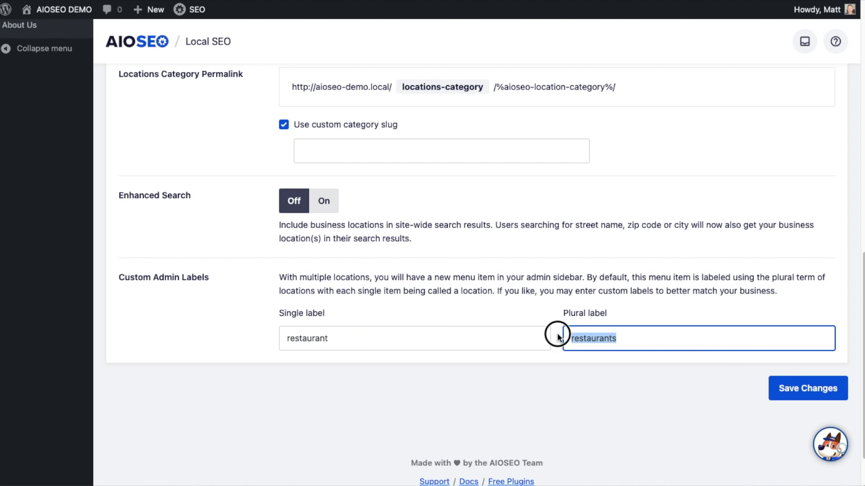
key("BackSpace")
left_click(326, 339)
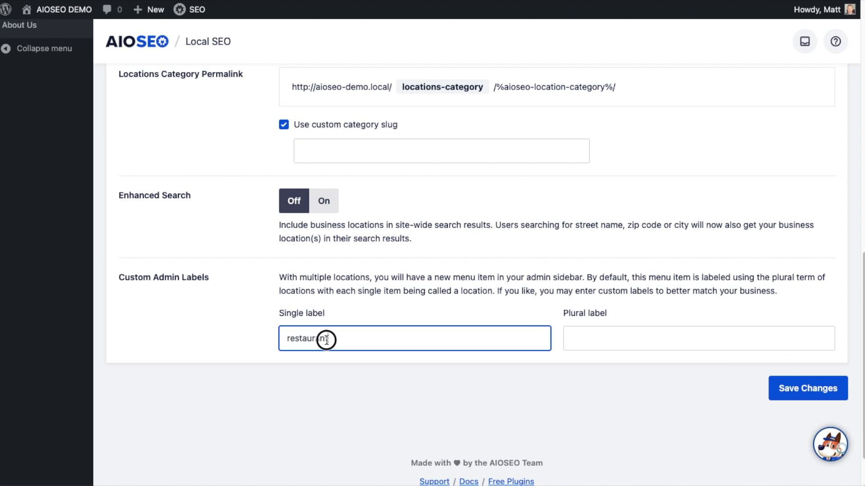
left_click_drag(326, 339, 271, 339)
key("BackSpace")
Turn off the custom category and location slugs, then save the Local SEO settings
scroll(361, 229, "up", 5)
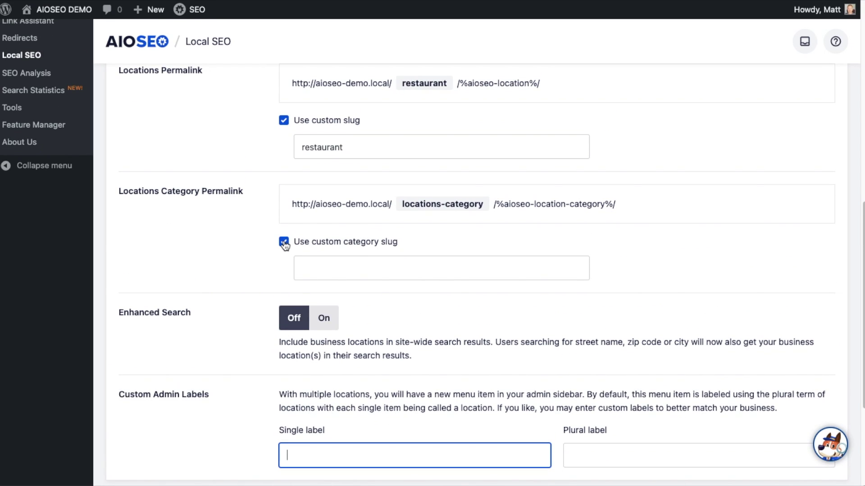
left_click(284, 244)
left_click(284, 120)
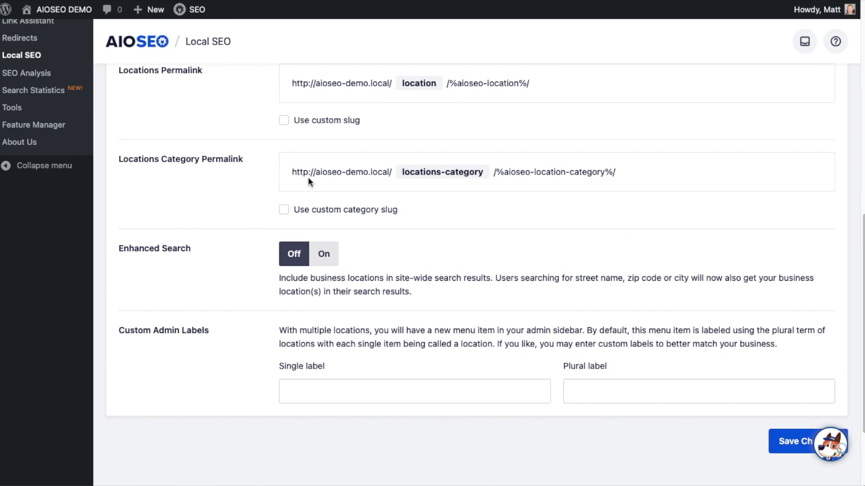
key("Home")
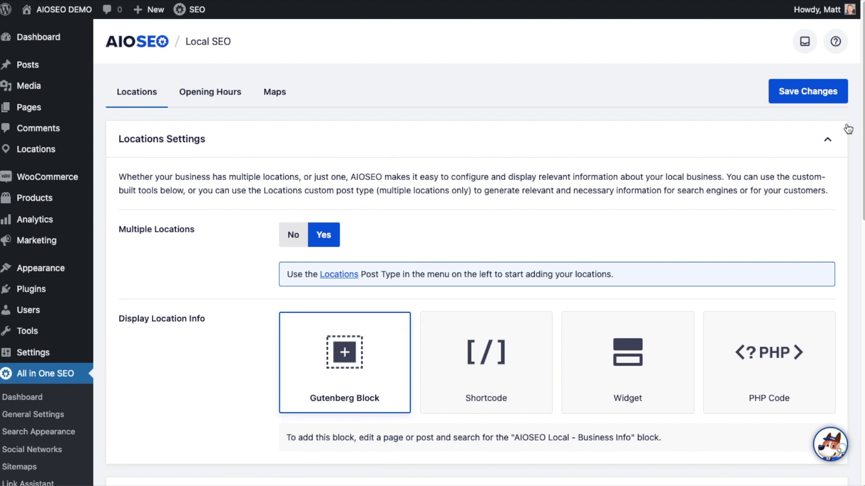
left_click(814, 94)
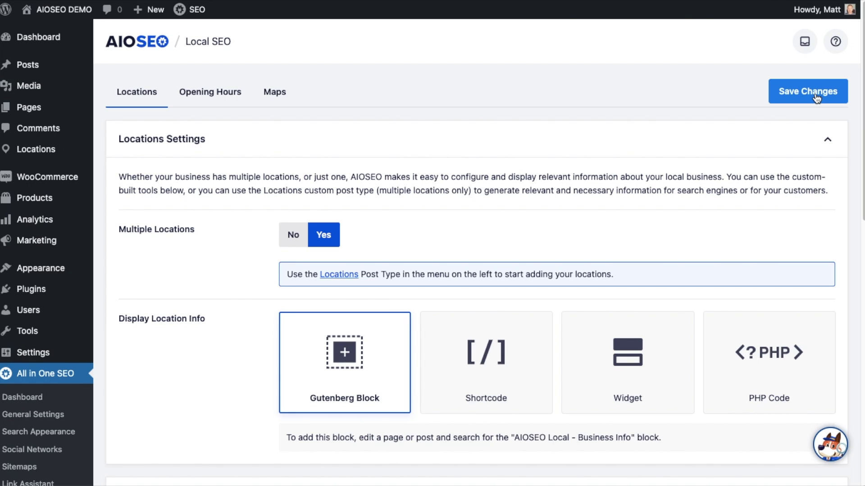
Add a new location titled 'Main Street Location' and scroll to its AIOSEO Local Business panel
mouse_move(44, 154)
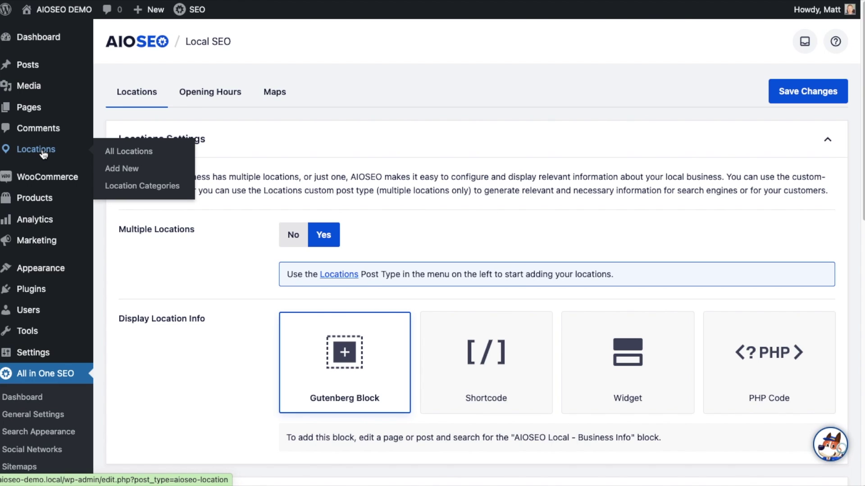
left_click(126, 173)
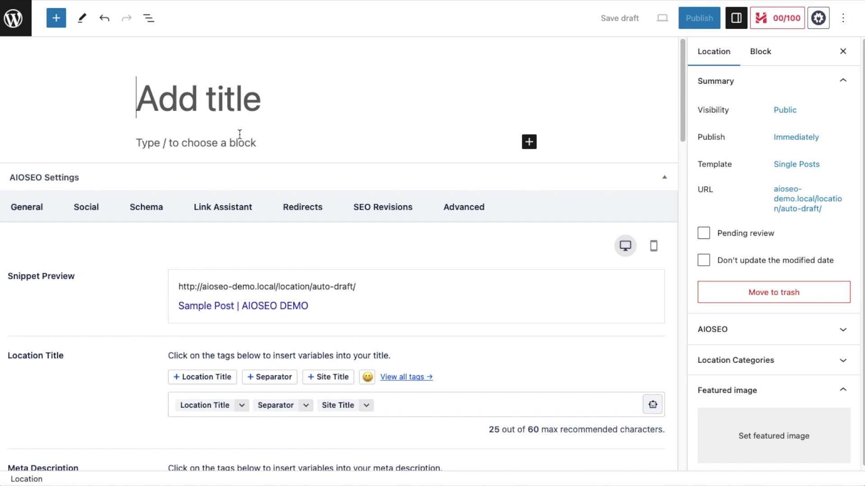
type("Main Street Location")
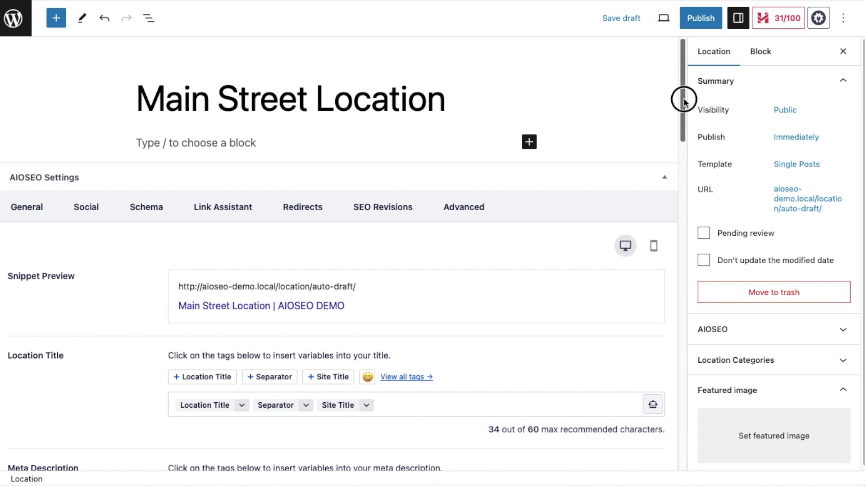
left_click_drag(683, 100, 681, 128)
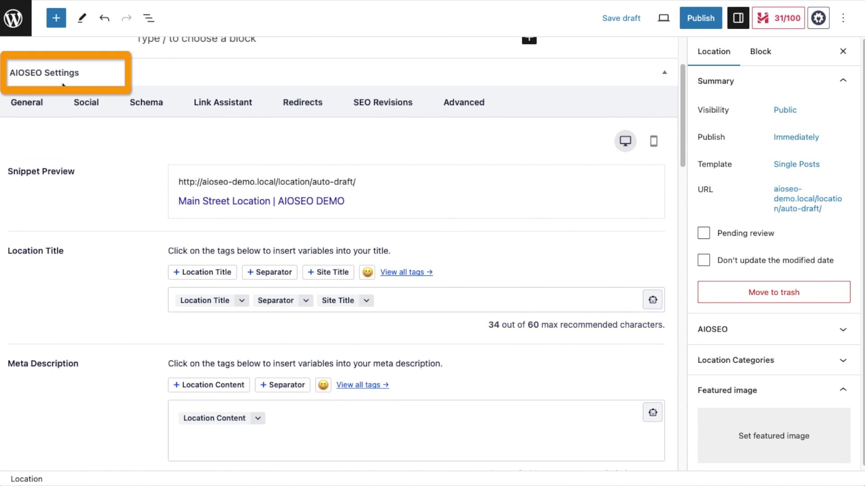
left_click_drag(682, 104, 676, 216)
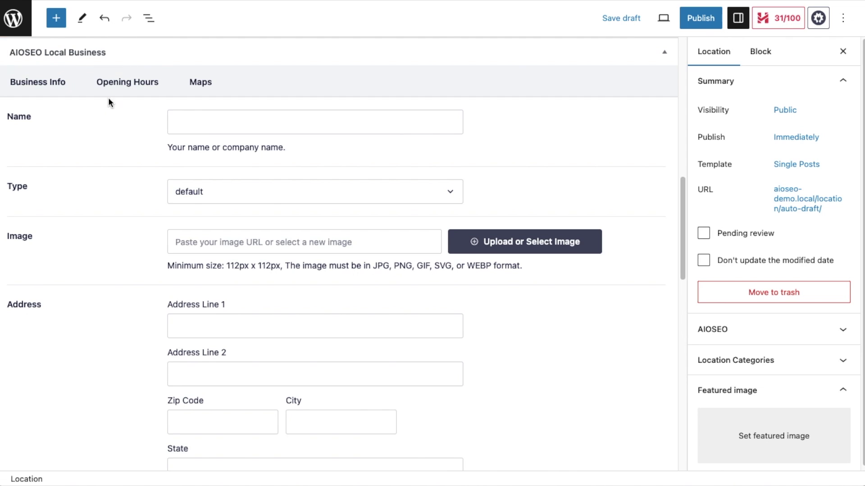
Name the business 'Matt's Restaurant - Main Street' and set its type to Food Establishment
left_click(212, 125)
type("Matt's Res")
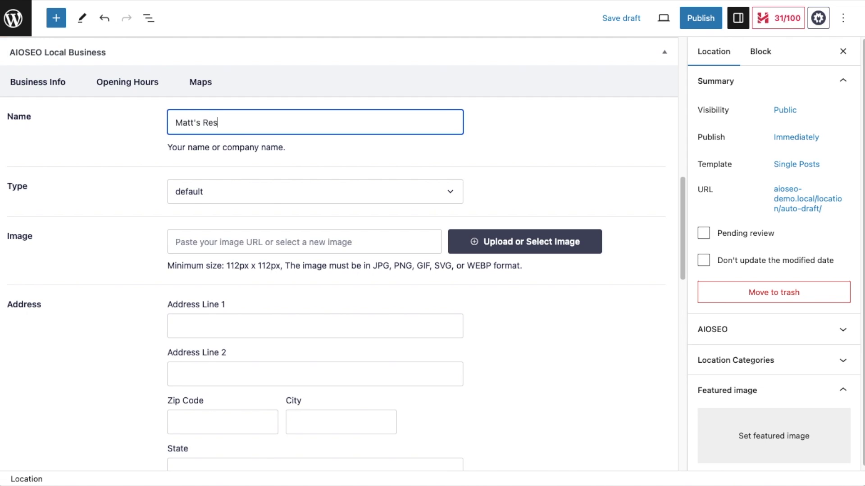
type("taurant - Main Street")
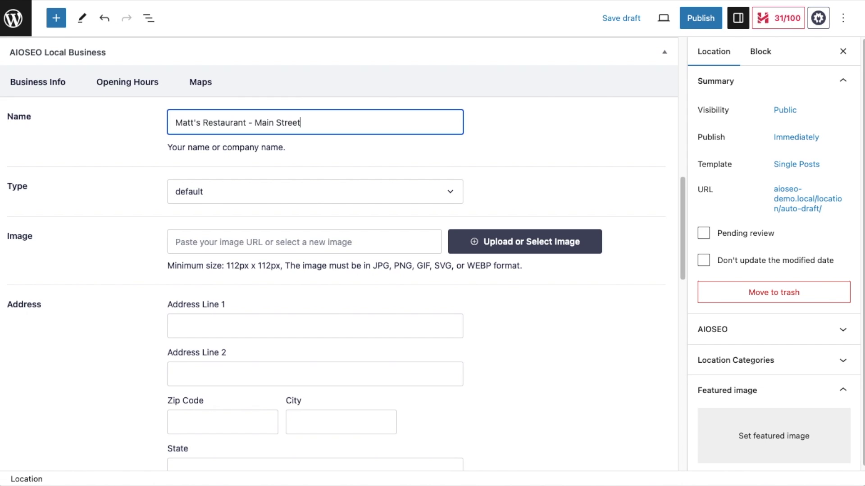
left_click(252, 196)
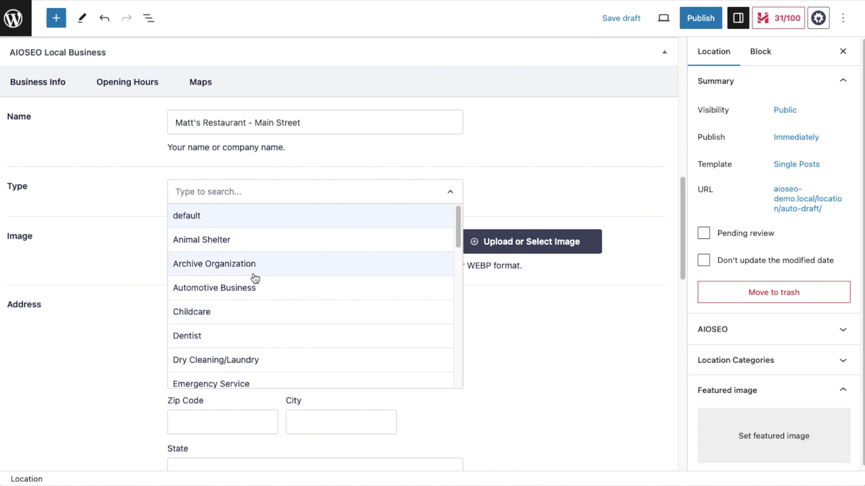
scroll(271, 289, "down", 5)
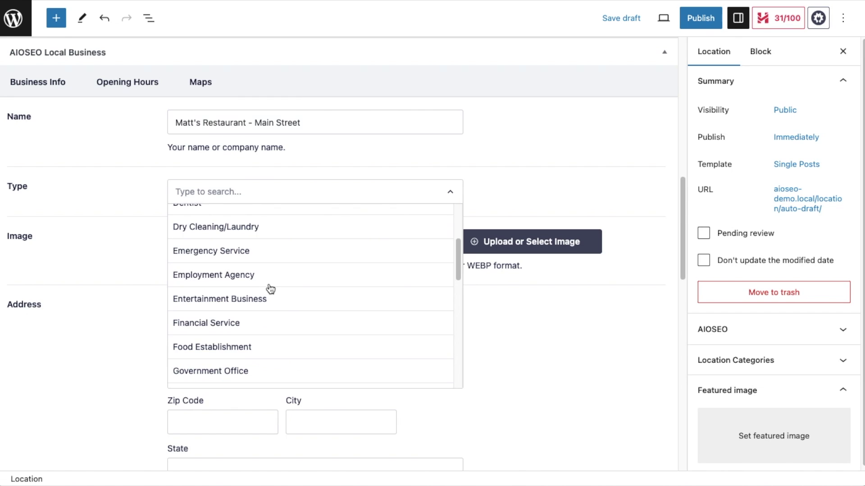
scroll(271, 289, "down", 1)
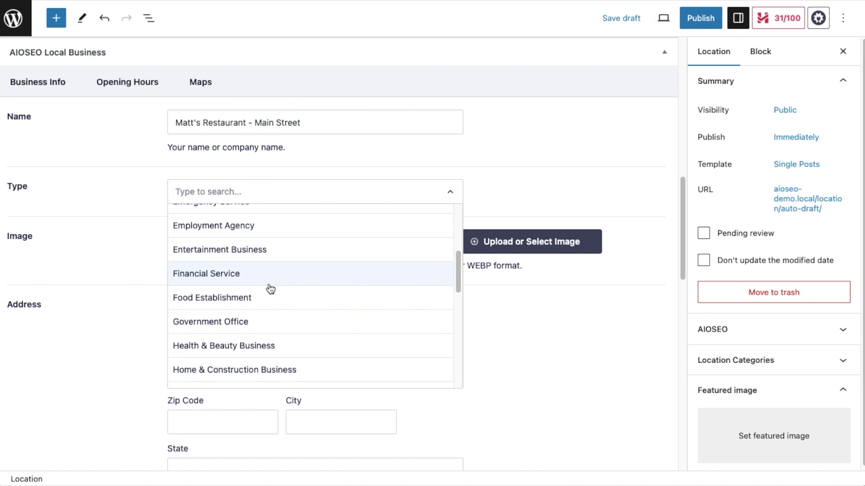
scroll(278, 286, "down", 1)
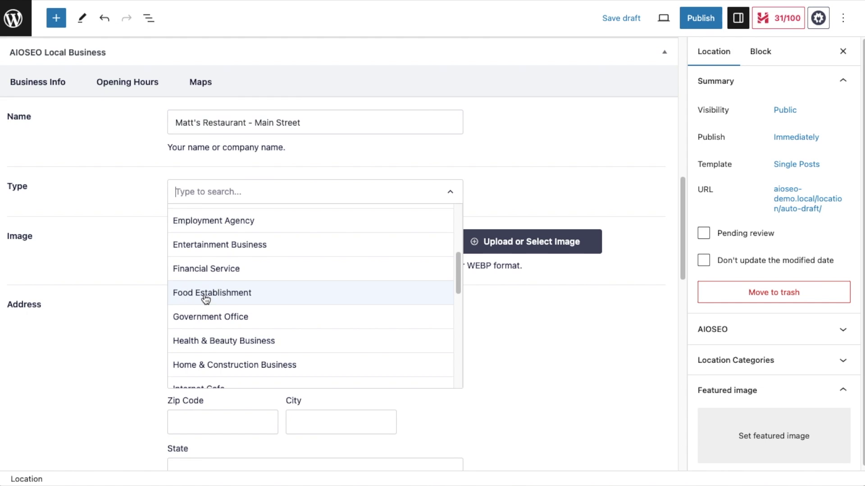
left_click(205, 294)
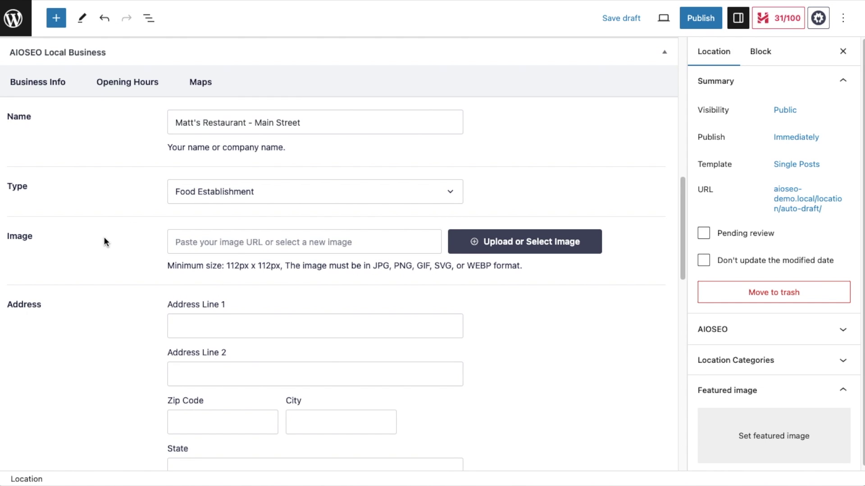
Set the location's image to the DEMO SITE picture from the media library
scroll(104, 242, "down", 2)
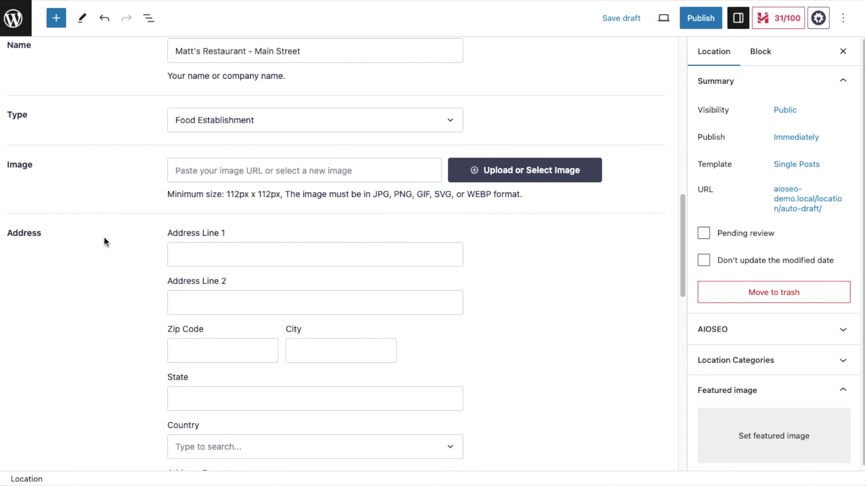
left_click(539, 174)
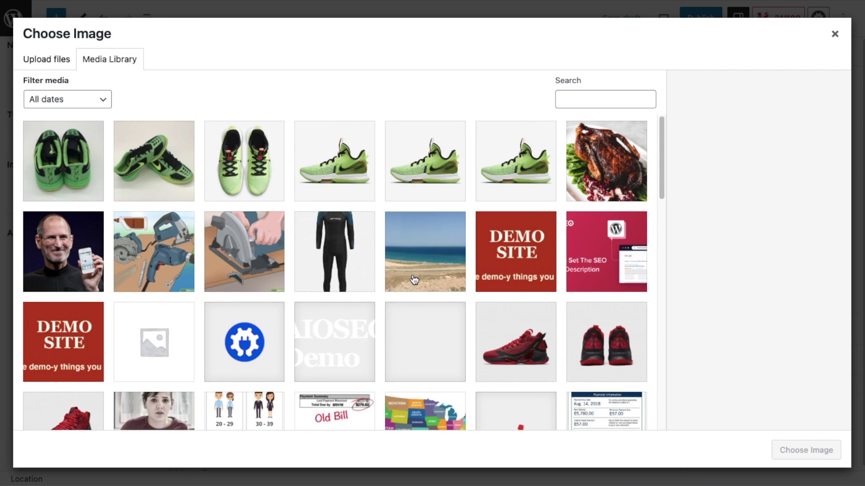
left_click(517, 243)
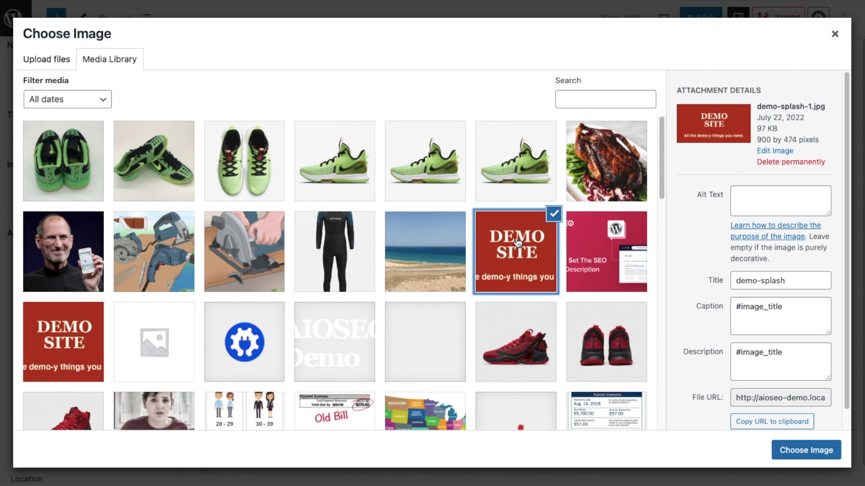
left_click(804, 451)
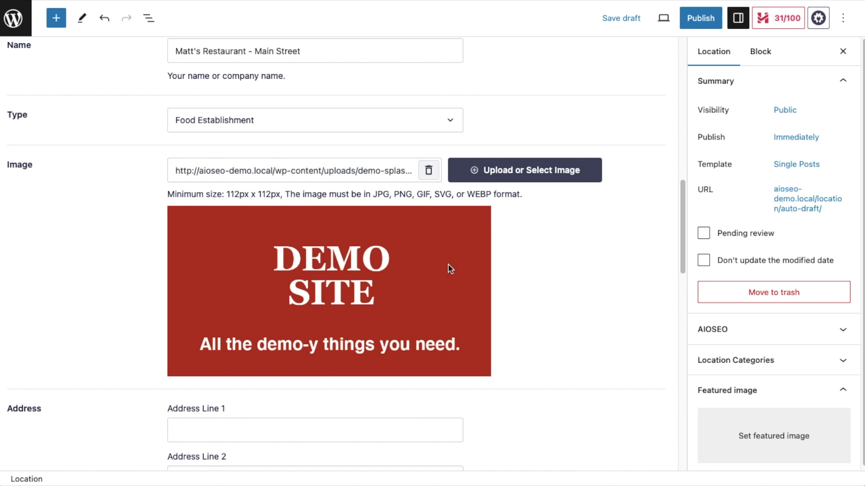
scroll(510, 265, "down", 5)
scroll(509, 268, "down", 2)
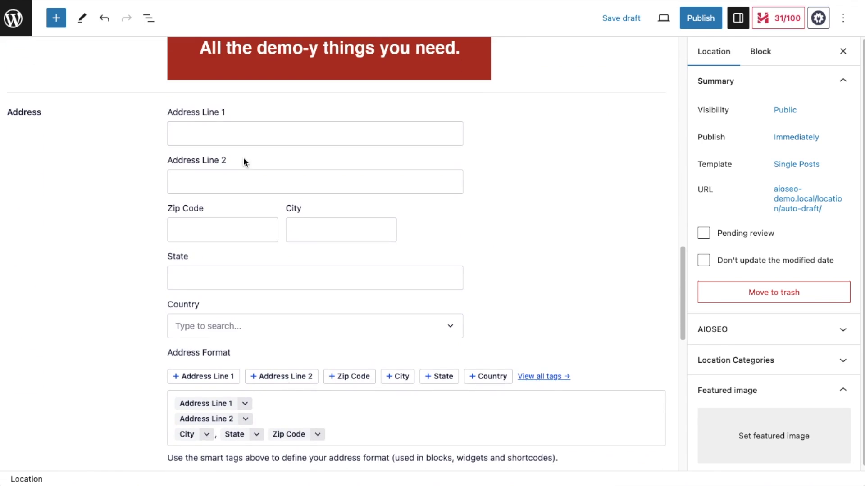
left_click(230, 131)
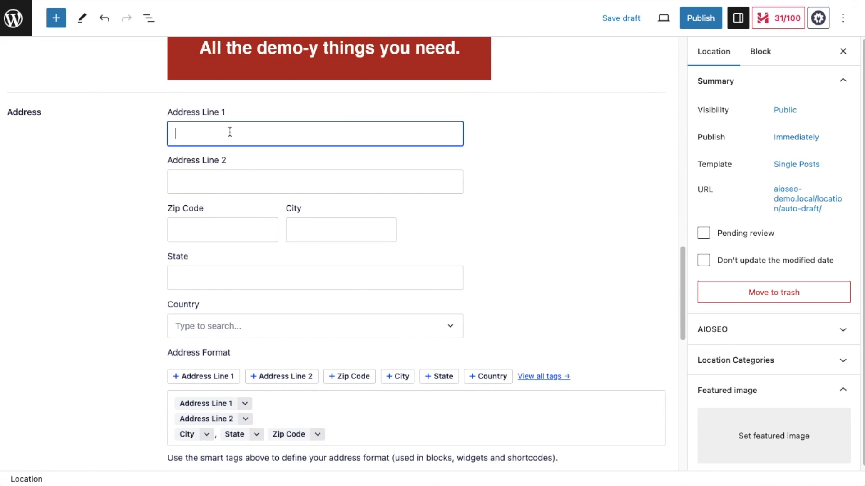
type("132 Main Street")
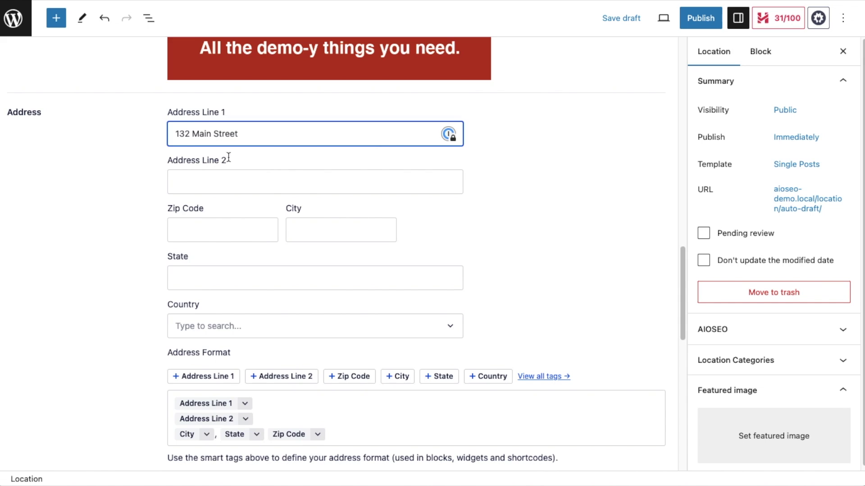
left_click(193, 226)
type("92663")
key("Tab")
type("Newport Beach")
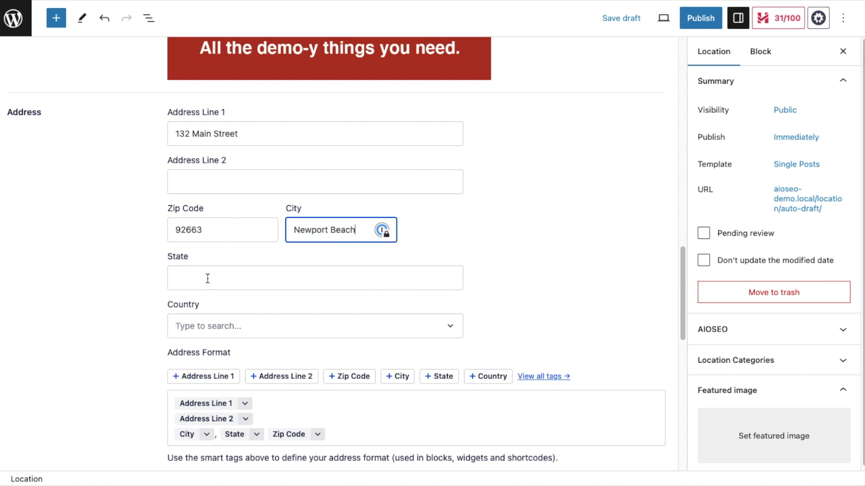
key("Tab")
type("California")
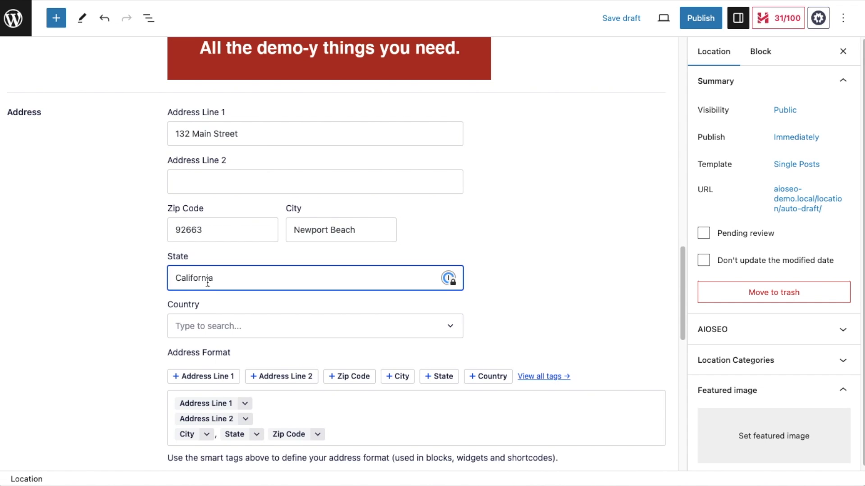
Set the country to United States of America
left_click(245, 325)
type("united")
left_click(270, 230)
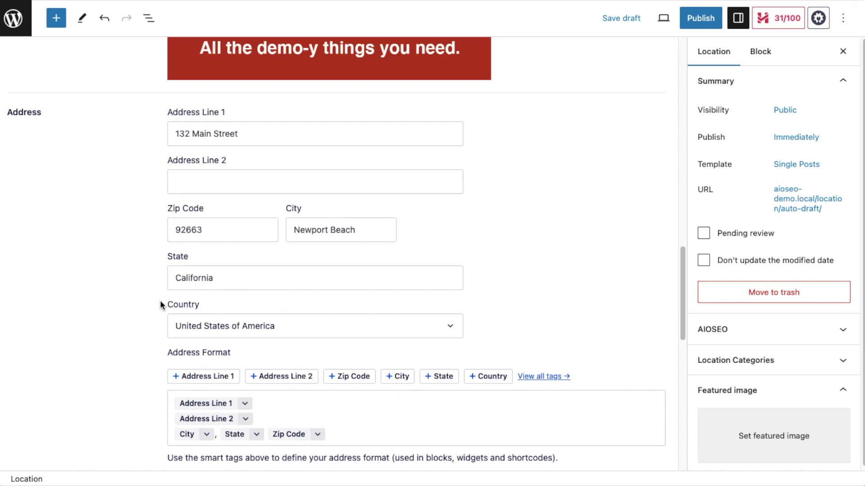
scroll(523, 261, "down", 3)
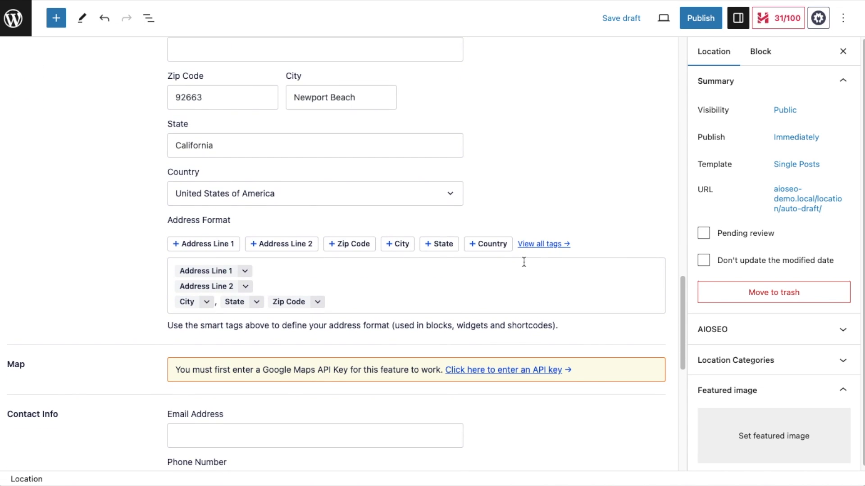
scroll(234, 198, "down", 2)
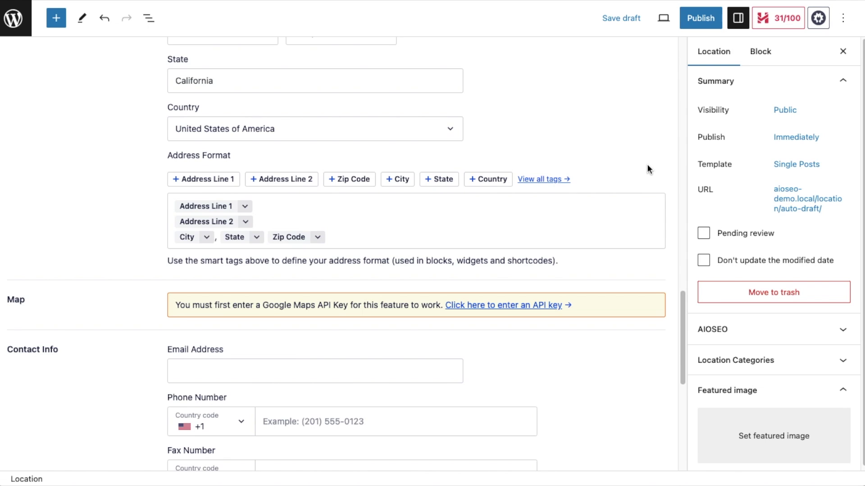
Set the Price Indicator to $$$ and update the Main Street Location post
scroll(648, 165, "down", 4)
scroll(649, 165, "down", 3)
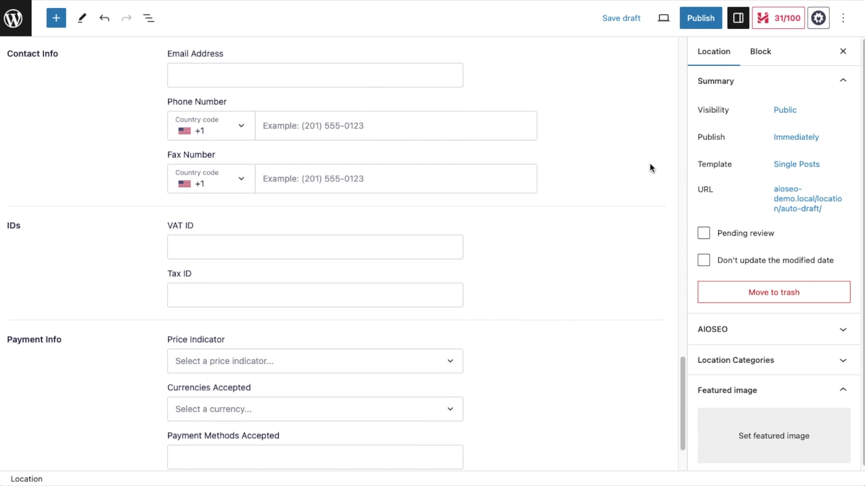
scroll(649, 168, "down", 1)
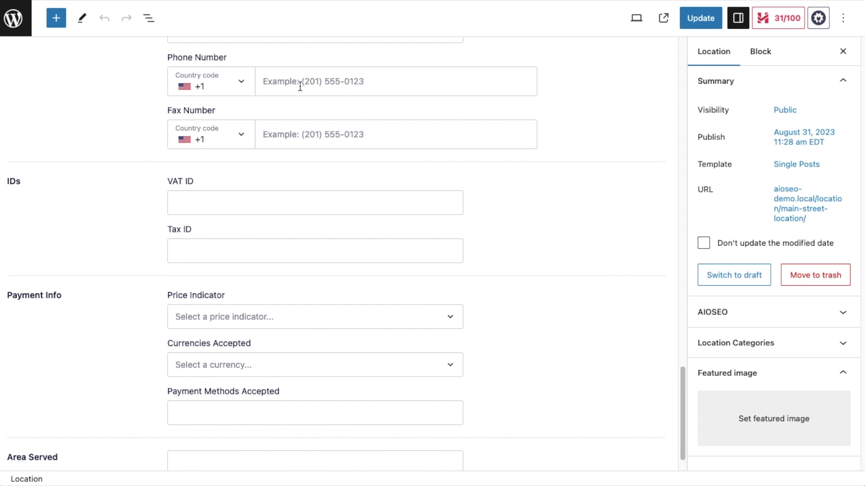
scroll(325, 133, "up", 2)
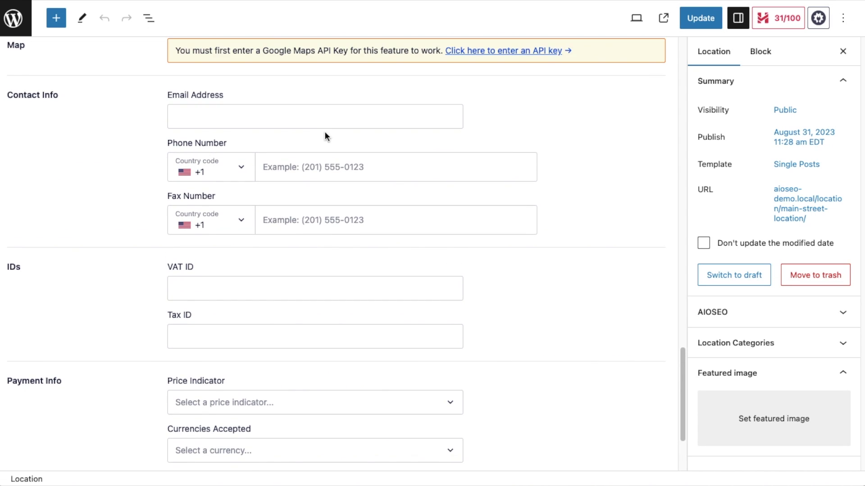
scroll(326, 132, "down", 1)
scroll(338, 129, "down", 3)
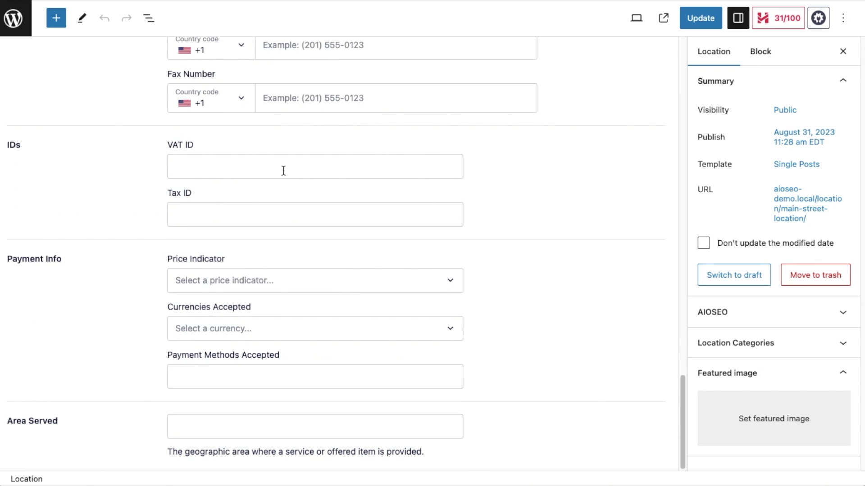
left_click(280, 281)
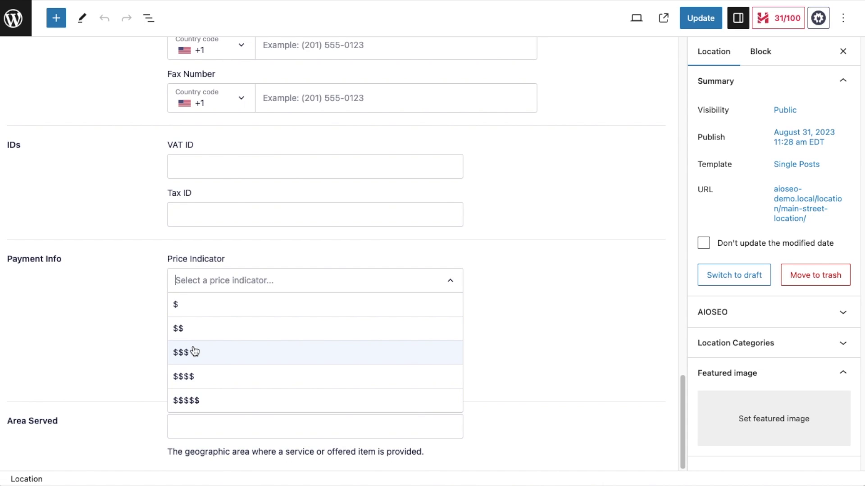
left_click(186, 363)
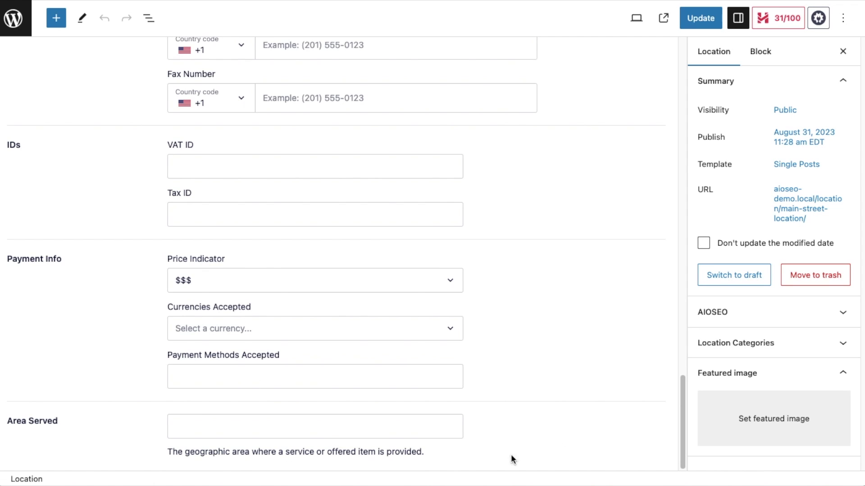
left_click(706, 19)
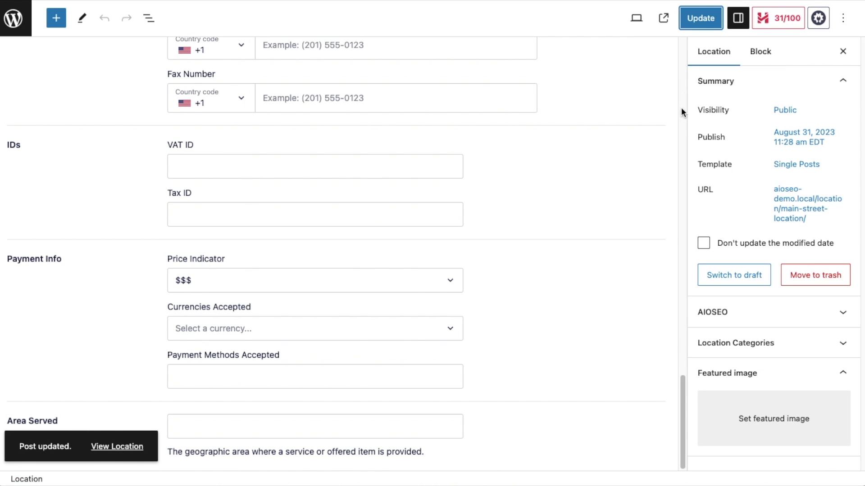
scroll(633, 172, "up", 10)
scroll(632, 172, "up", 6)
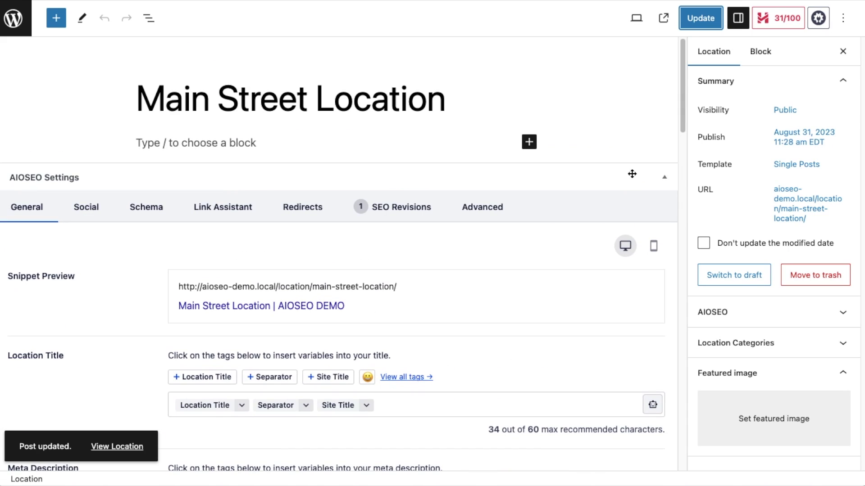
Return from the editor to the All Locations admin list via the WordPress logo
left_click(18, 23)
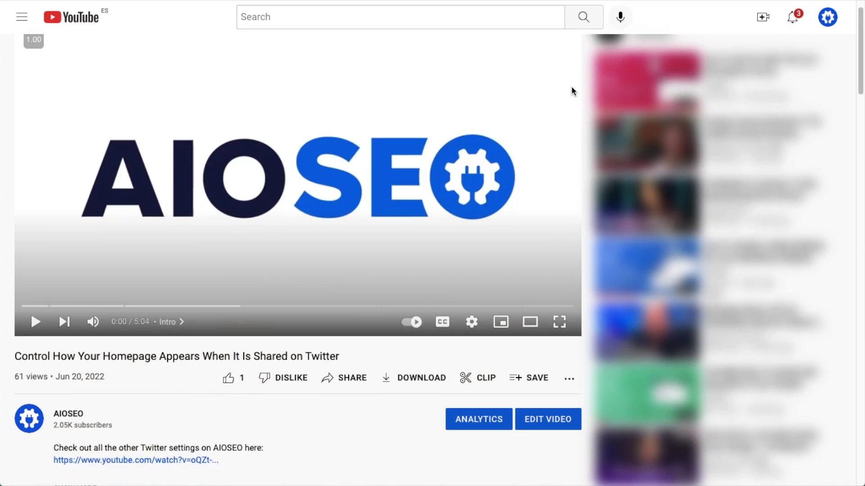
Expand the AIOSEO video's description and follow its aioseo.com link
scroll(571, 87, "down", 5)
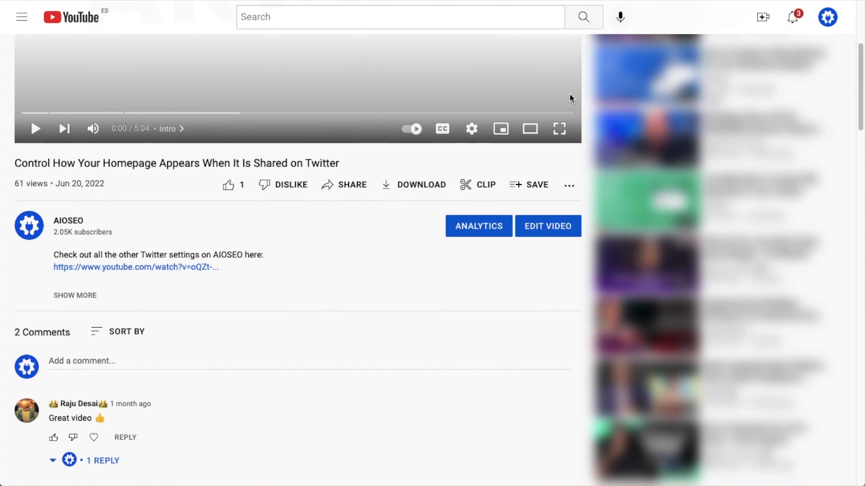
left_click(75, 295)
scroll(480, 288, "down", 10)
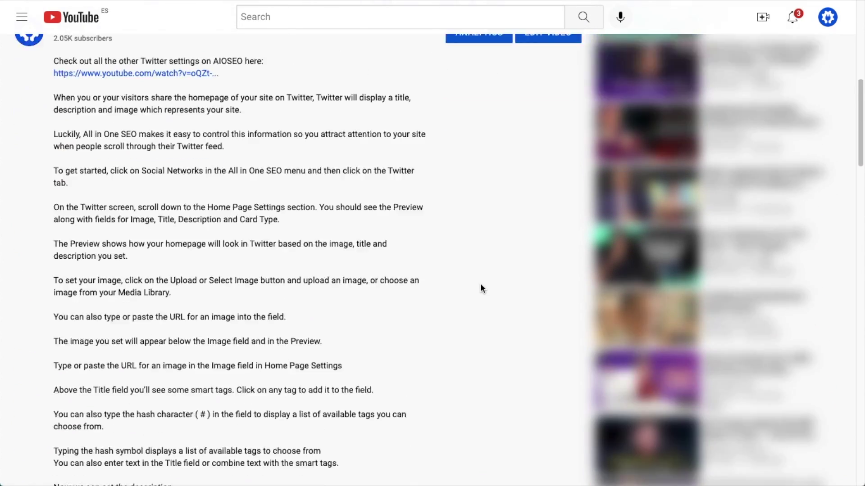
scroll(481, 288, "down", 12)
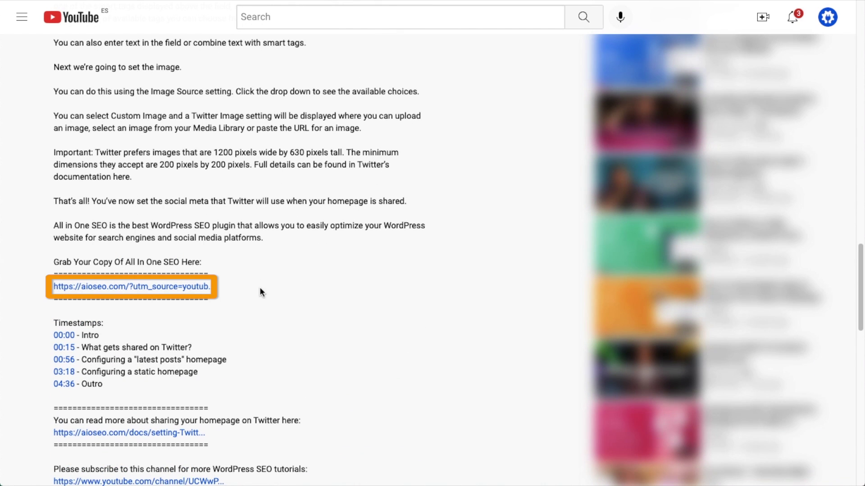
left_click(164, 287)
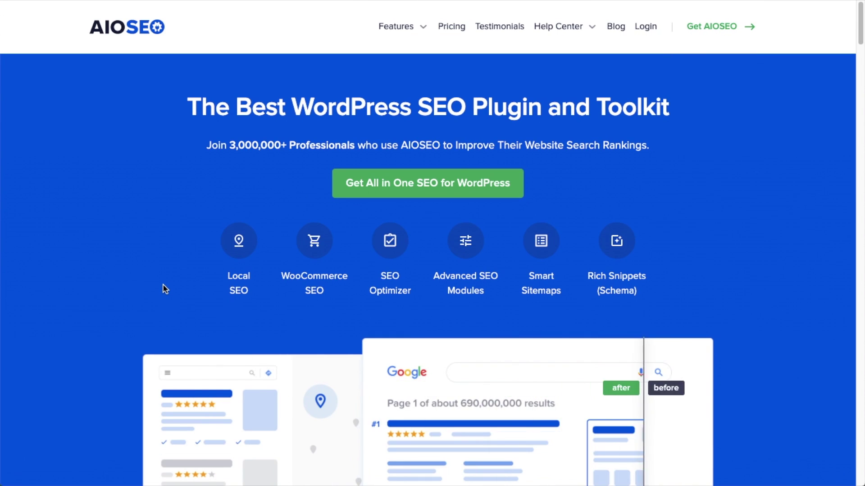